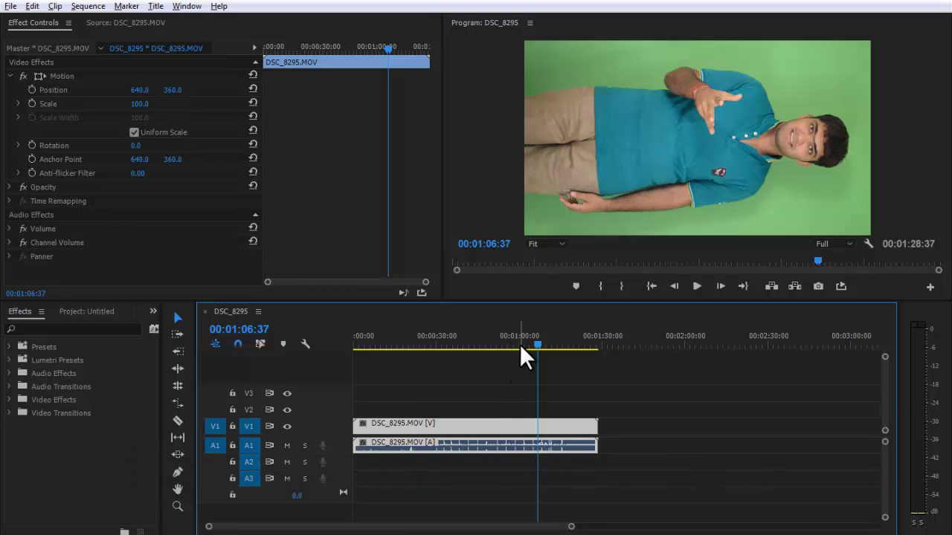
Locate Color Replace under Video Effects > Image Control and place the white clip after DSC_8295.MOV
{"action": "left_click", "coordinate": [52, 421]}
{"action": "left_click", "coordinate": [8, 399]}
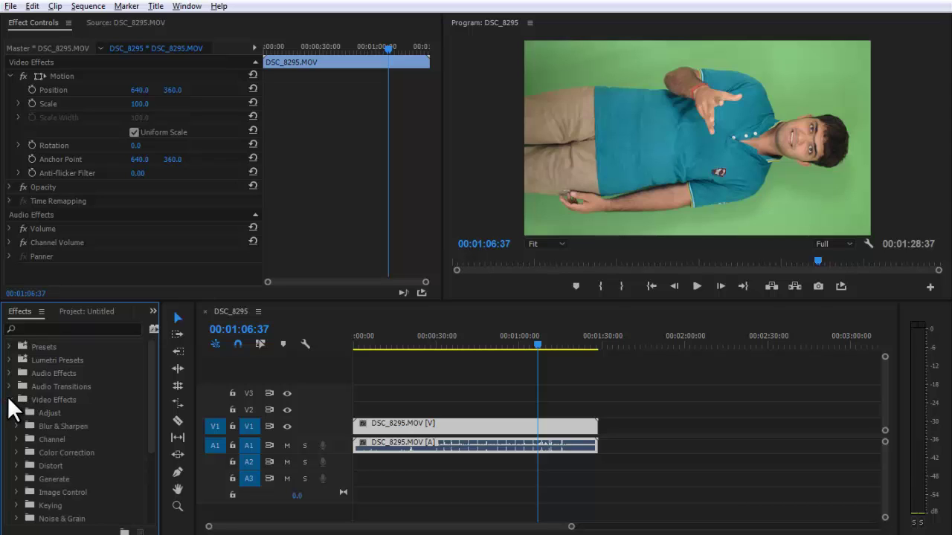
{"action": "left_click_drag", "start_coordinate": [153, 383], "coordinate": [137, 431]}
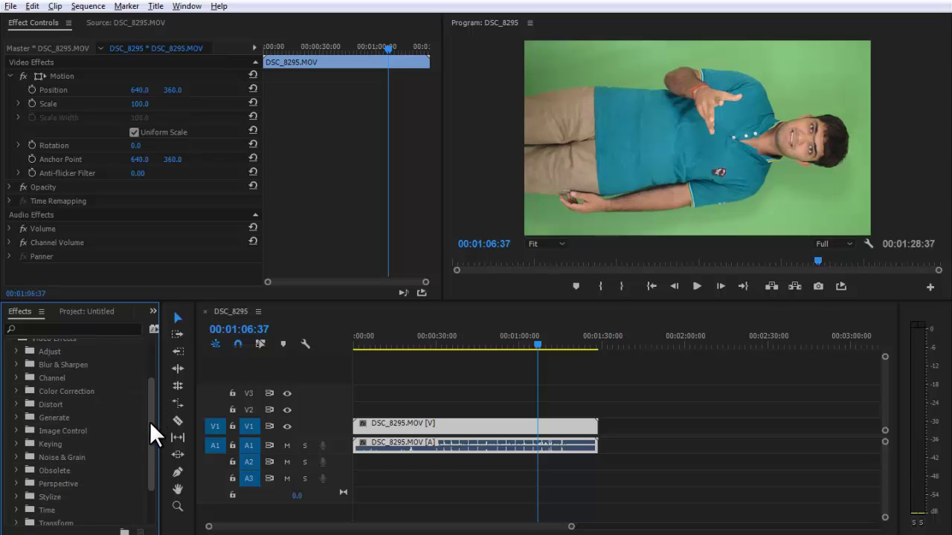
{"action": "left_click", "coordinate": [17, 415]}
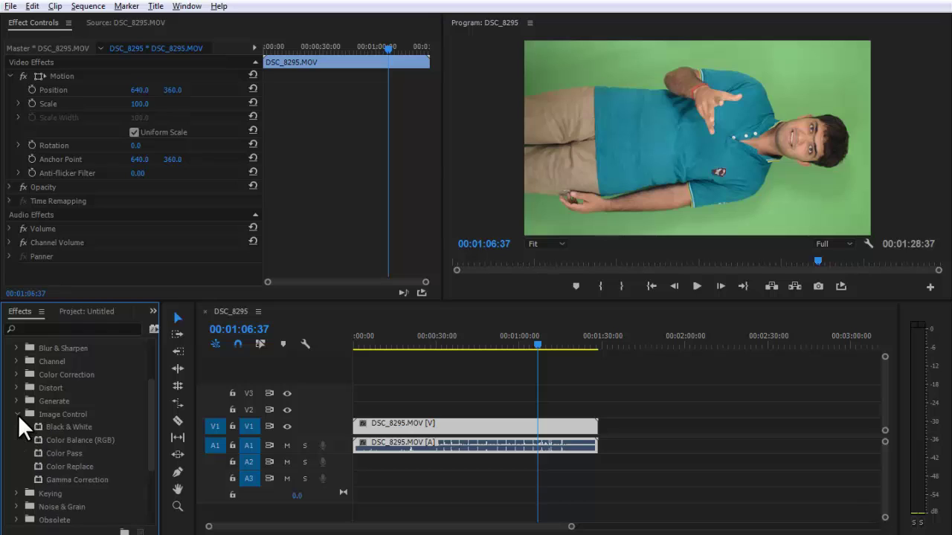
{"action": "left_click", "coordinate": [76, 466]}
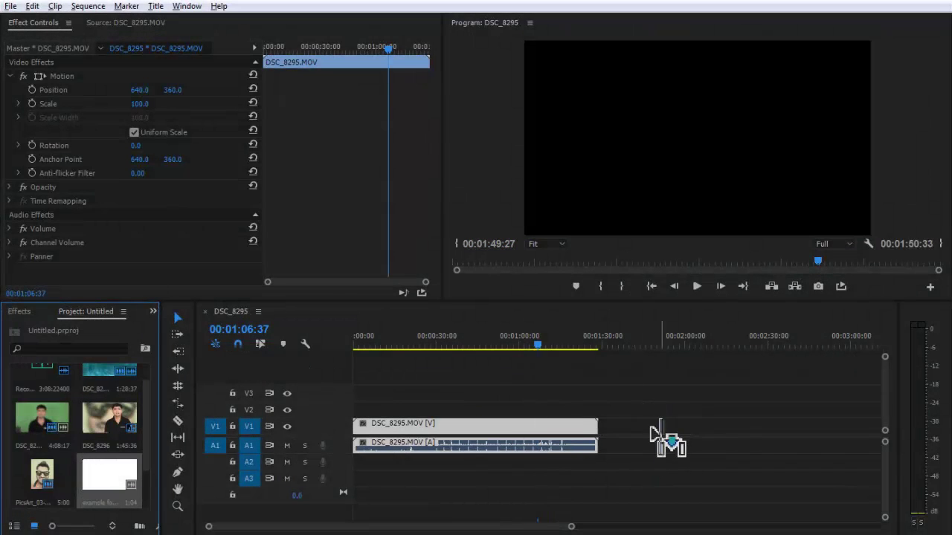
{"action": "left_click_drag", "start_coordinate": [655, 435], "coordinate": [619, 444]}
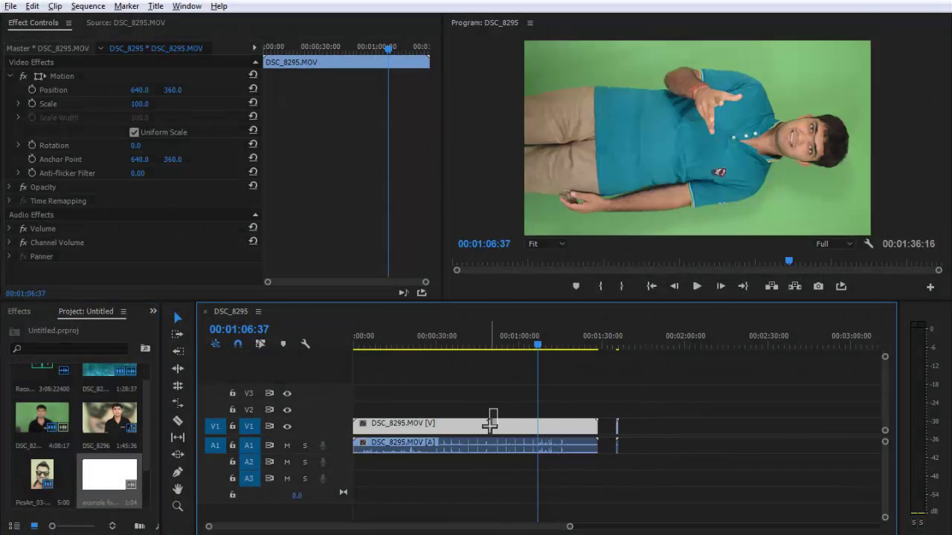
{"action": "left_click", "coordinate": [20, 312]}
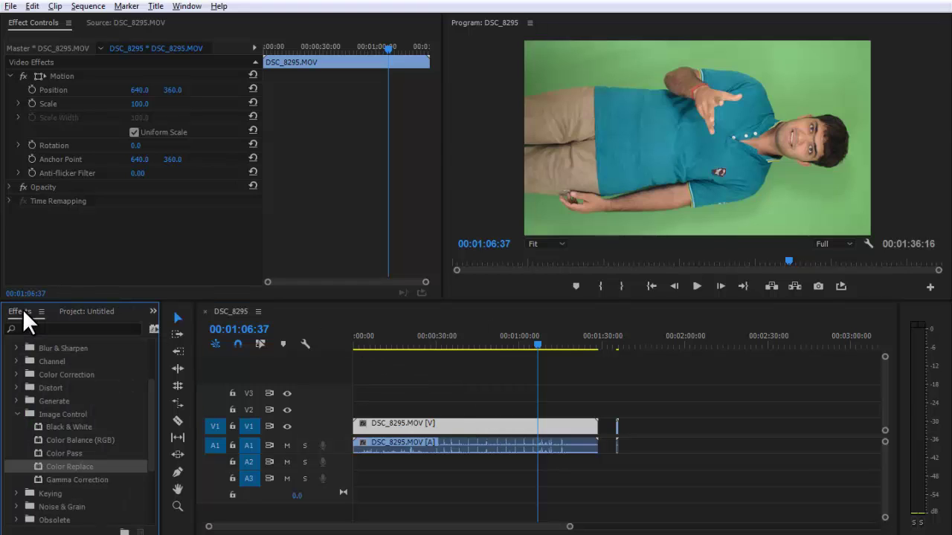
Apply Color Replace to the presenter clip and sample the green backdrop as Target Color
{"action": "left_click", "coordinate": [431, 423]}
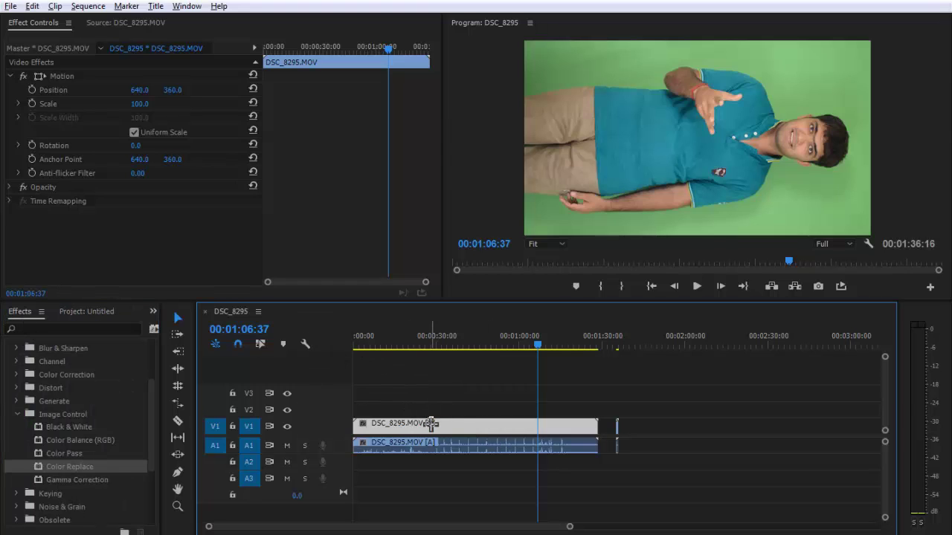
{"action": "left_click_drag", "start_coordinate": [50, 467], "coordinate": [426, 430]}
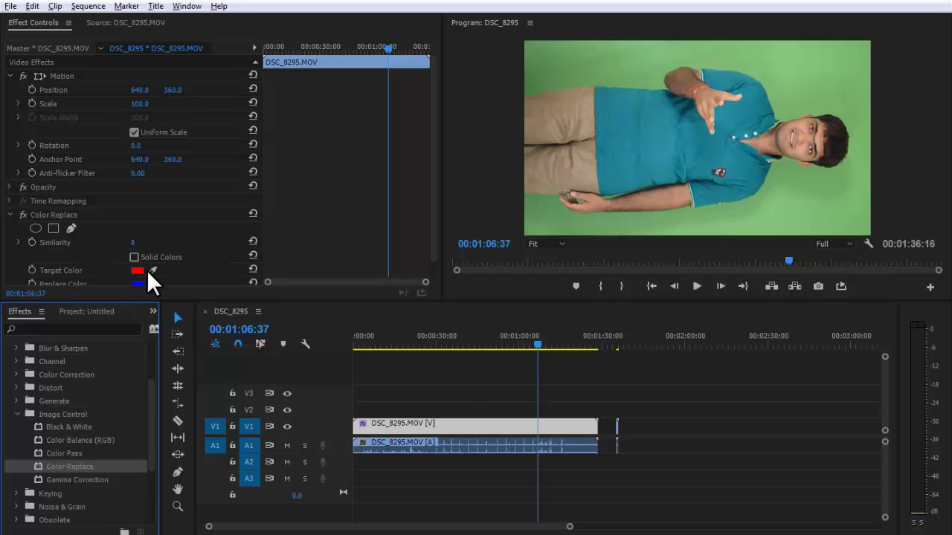
{"action": "left_click_drag", "start_coordinate": [432, 159], "coordinate": [436, 187]}
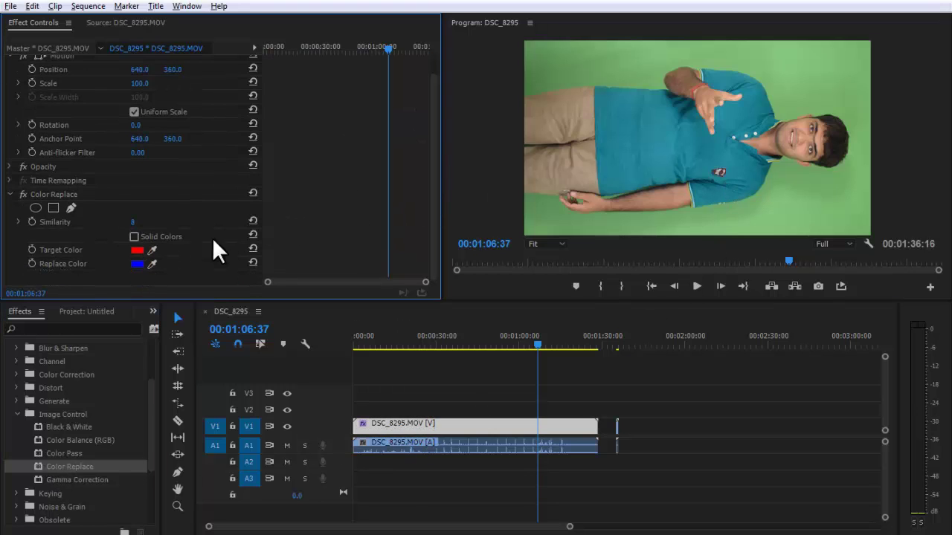
{"action": "left_click_drag", "start_coordinate": [151, 249], "coordinate": [798, 211]}
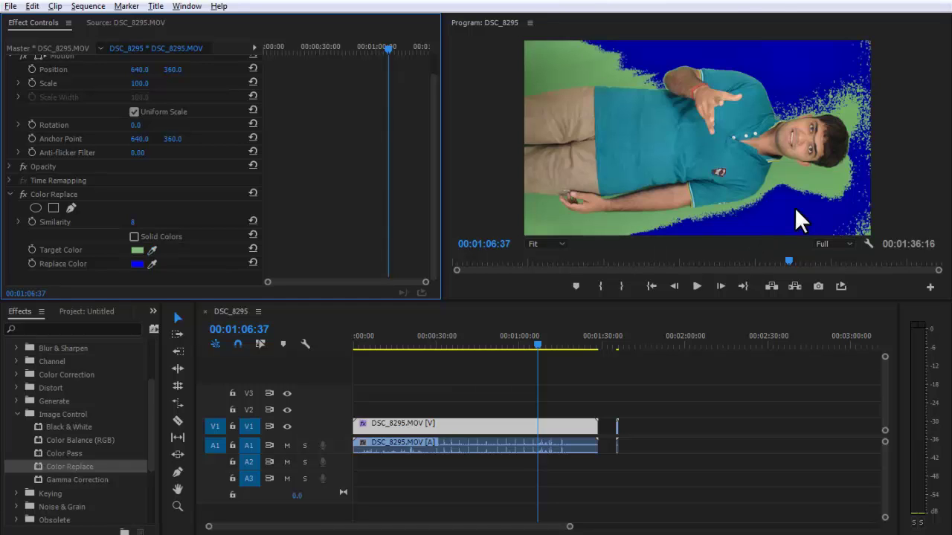
Sample the shirt's teal as Replace Color, set Similarity to 100, and leave Solid Colors off
{"action": "left_click", "coordinate": [137, 264]}
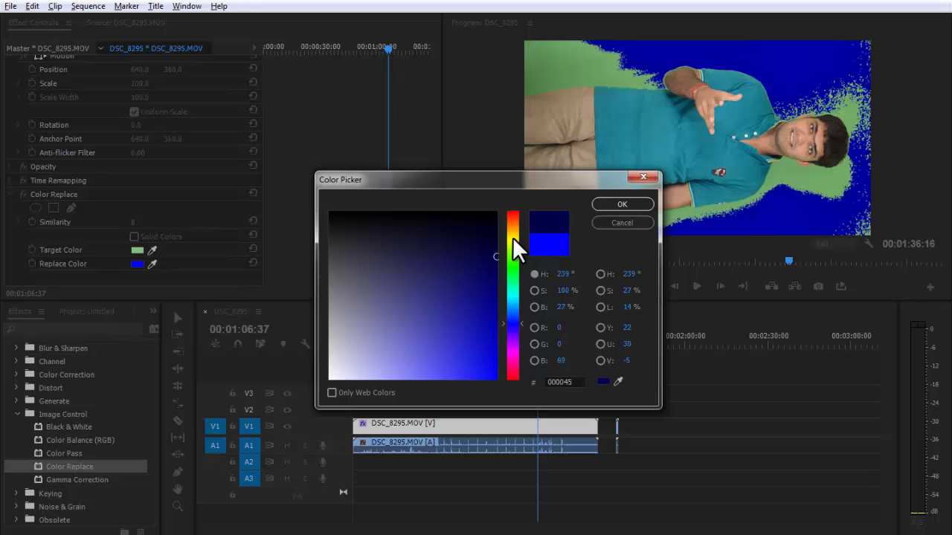
{"action": "left_click", "coordinate": [512, 238]}
{"action": "left_click", "coordinate": [614, 204]}
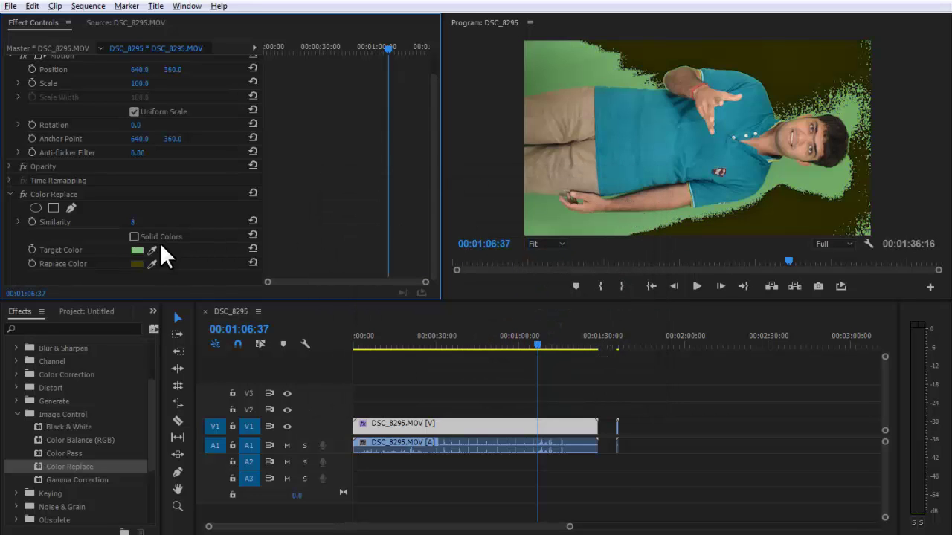
{"action": "left_click_drag", "start_coordinate": [152, 264], "coordinate": [738, 159]}
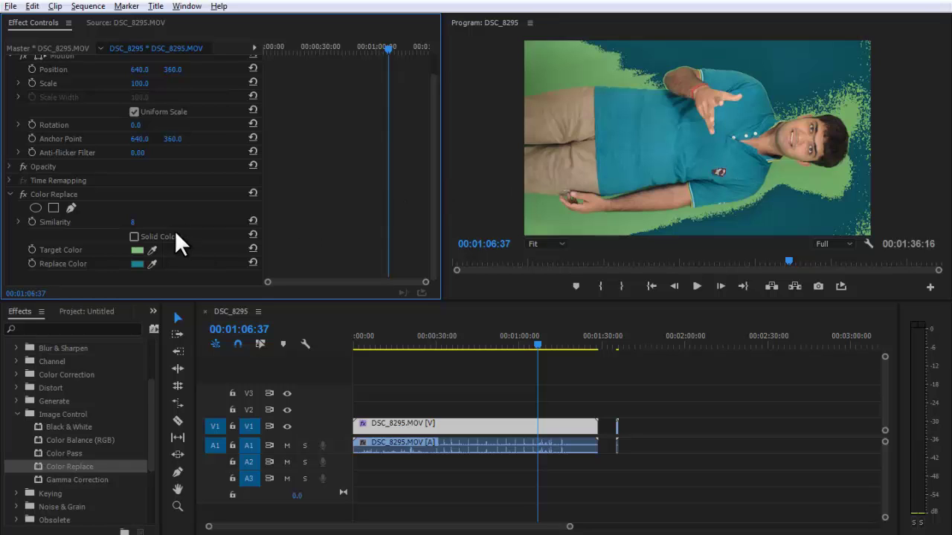
{"action": "left_click_drag", "start_coordinate": [135, 225], "coordinate": [191, 212]}
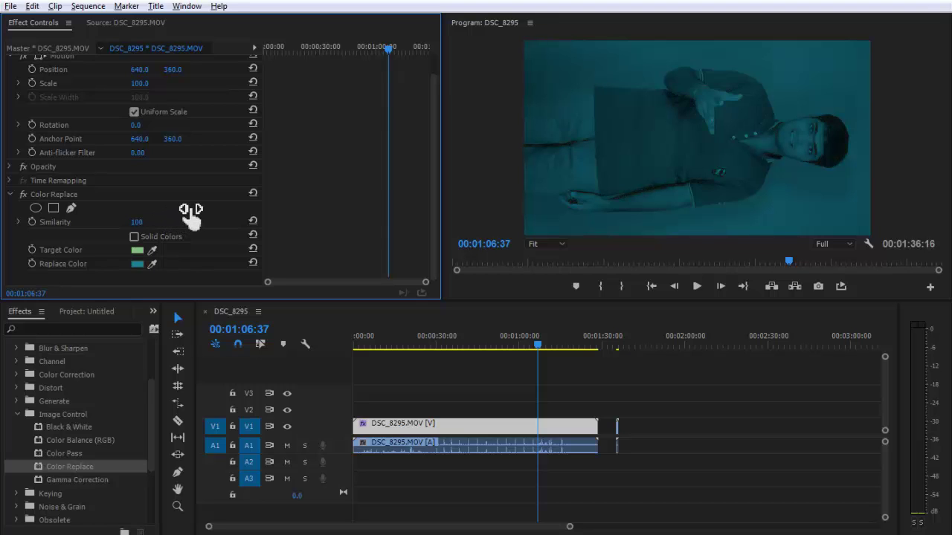
{"action": "left_click", "coordinate": [134, 237]}
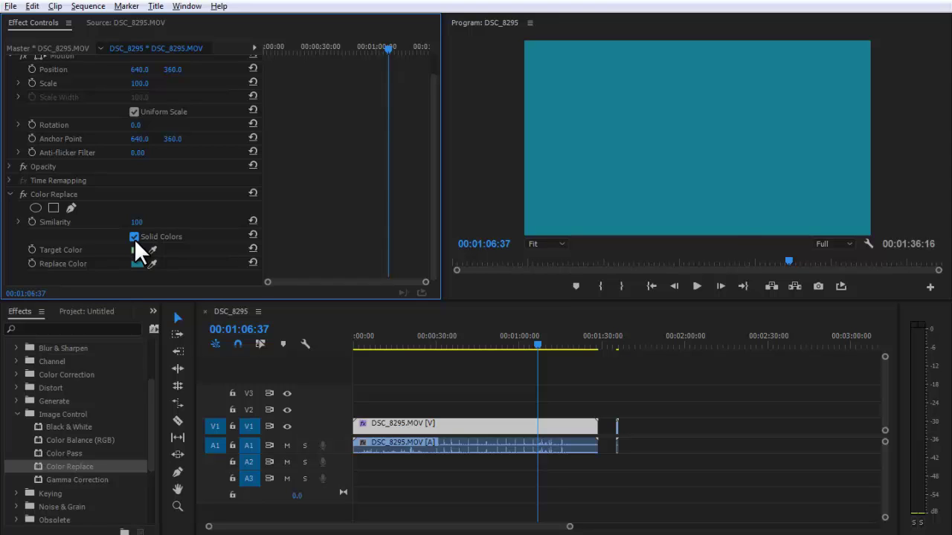
{"action": "left_click", "coordinate": [135, 238]}
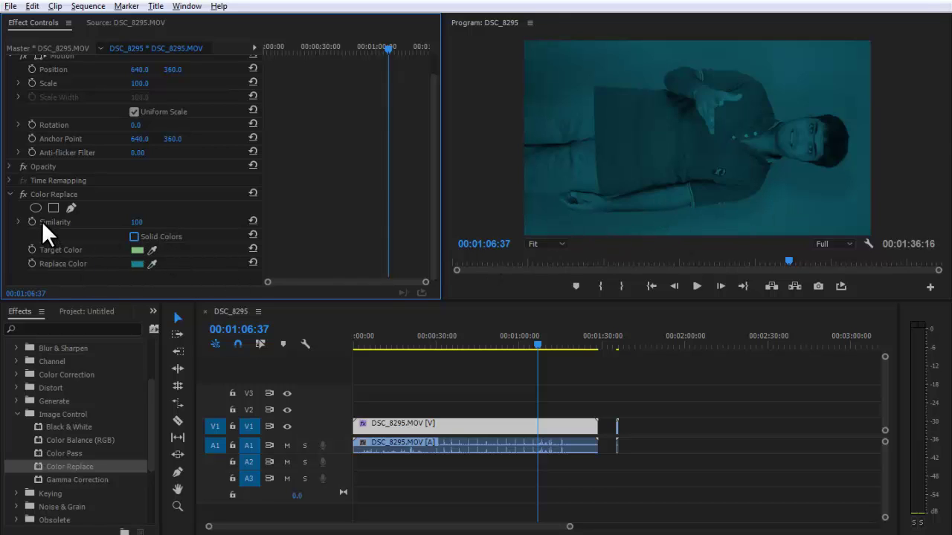
{"action": "left_click", "coordinate": [49, 195]}
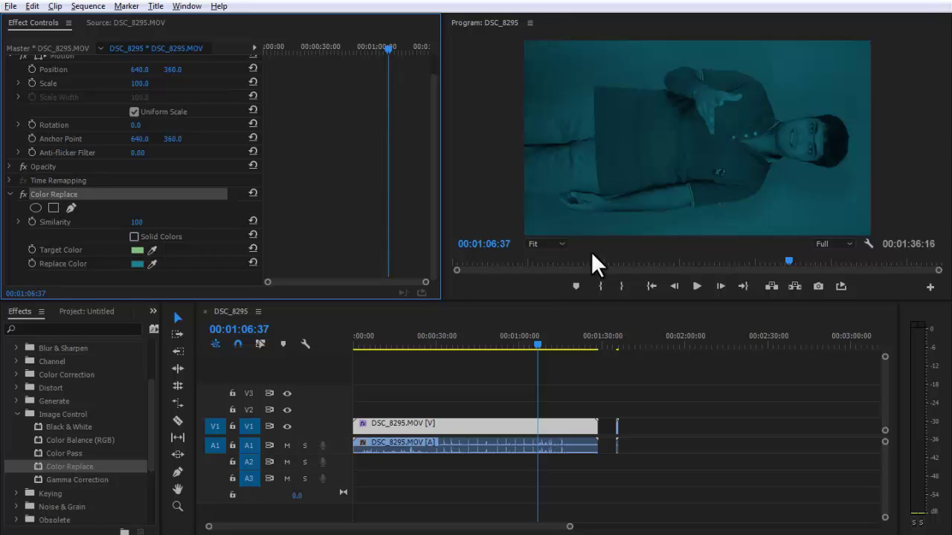
Undo the accidental deletion of the presenter clip
{"action": "left_click", "coordinate": [608, 345]}
{"action": "key", "text": "Delete"}
{"action": "left_click_drag", "start_coordinate": [650, 415], "coordinate": [618, 468]}
{"action": "key", "text": "equal"}
{"action": "key", "text": "equal"}
{"action": "key", "text": "equal"}
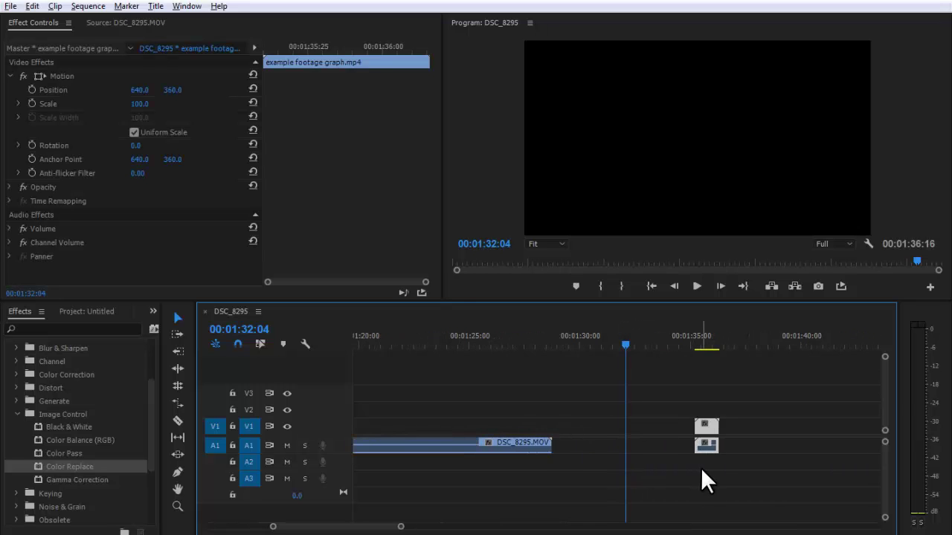
{"action": "key", "text": "ctrl+z"}
Move the example clips to 00:01:32:04 and preview the bar graph in a maximized monitor
{"action": "left_click_drag", "start_coordinate": [741, 403], "coordinate": [707, 465]}
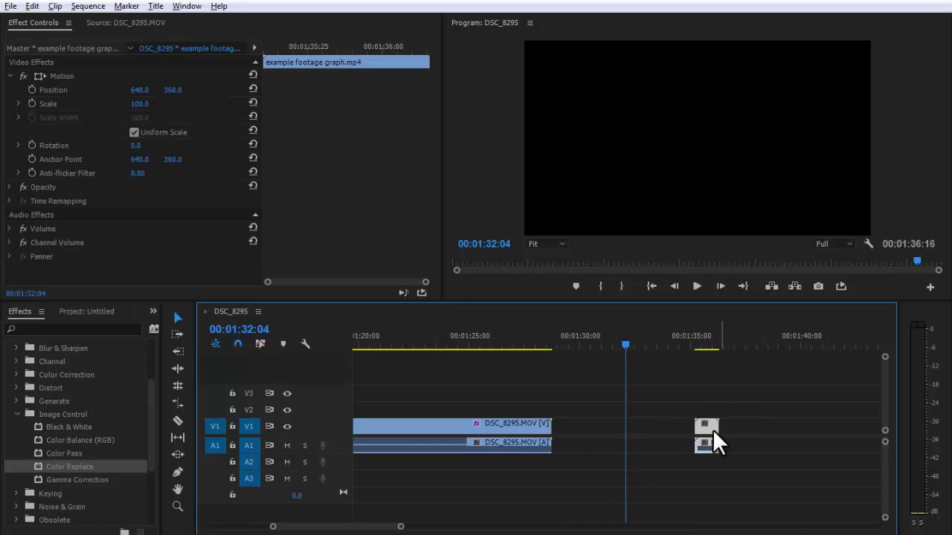
{"action": "left_click_drag", "start_coordinate": [714, 431], "coordinate": [637, 441]}
{"action": "key", "text": "equal"}
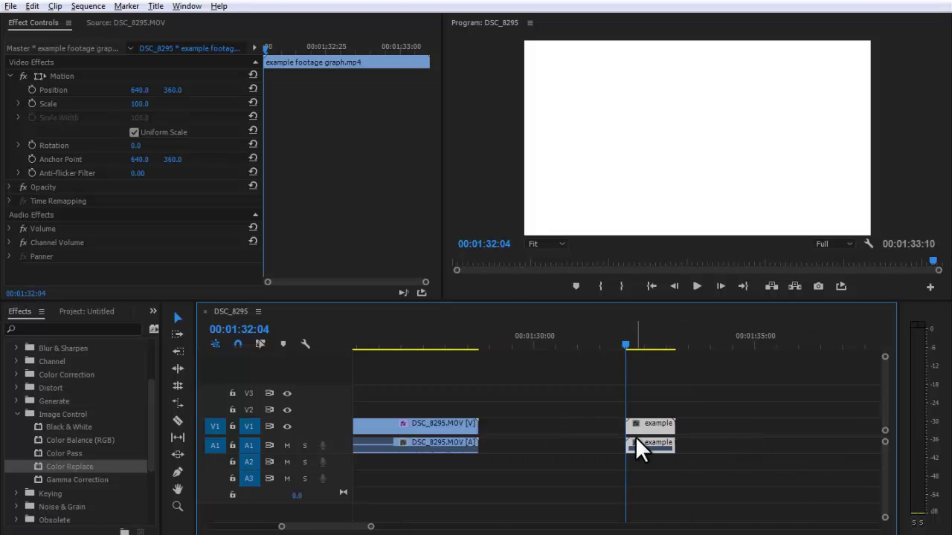
{"action": "key", "text": "equal"}
{"action": "left_click_drag", "start_coordinate": [686, 350], "coordinate": [688, 351]}
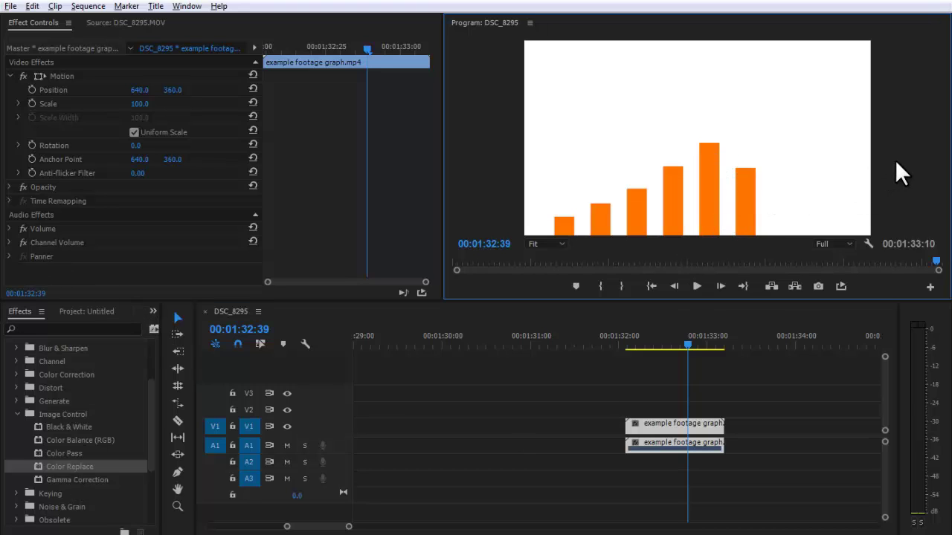
{"action": "key", "text": "grave"}
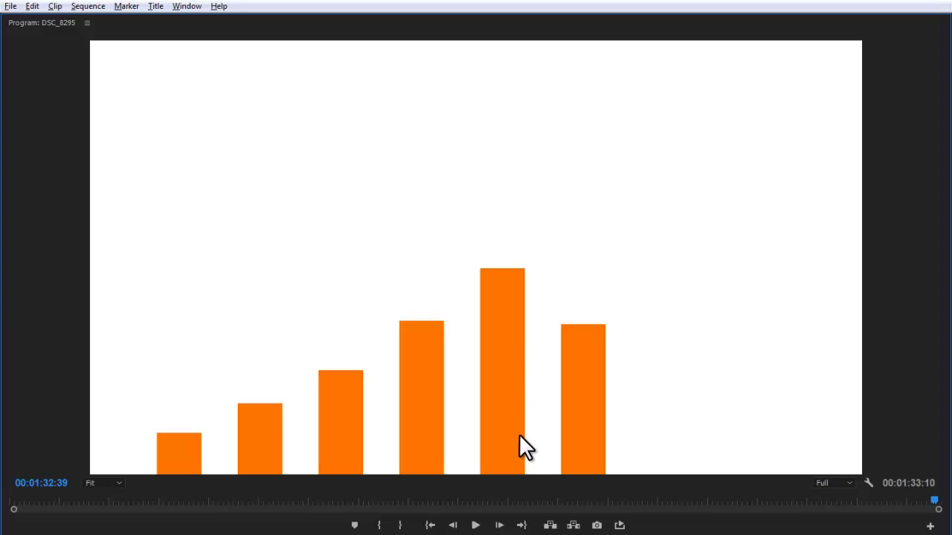
{"action": "key", "text": "grave"}
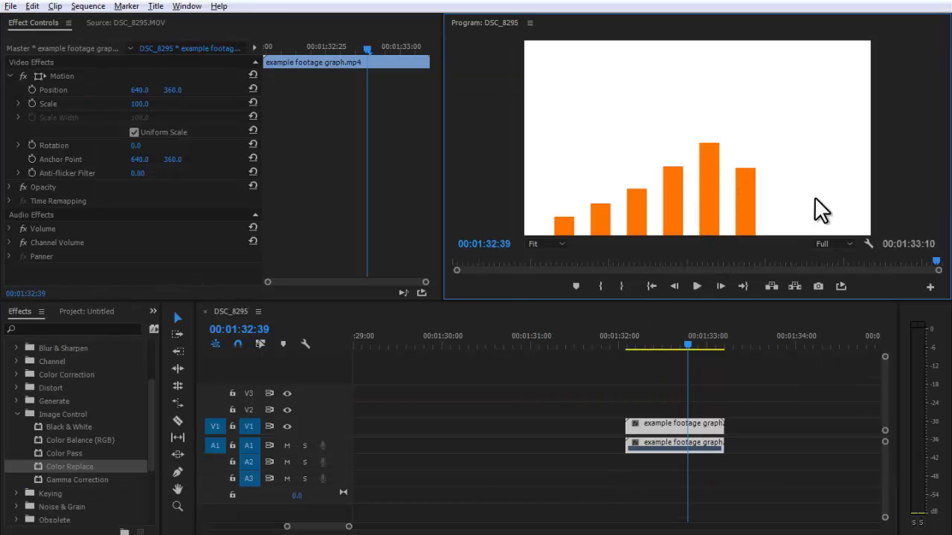
{"action": "left_click_drag", "start_coordinate": [663, 343], "coordinate": [682, 342]}
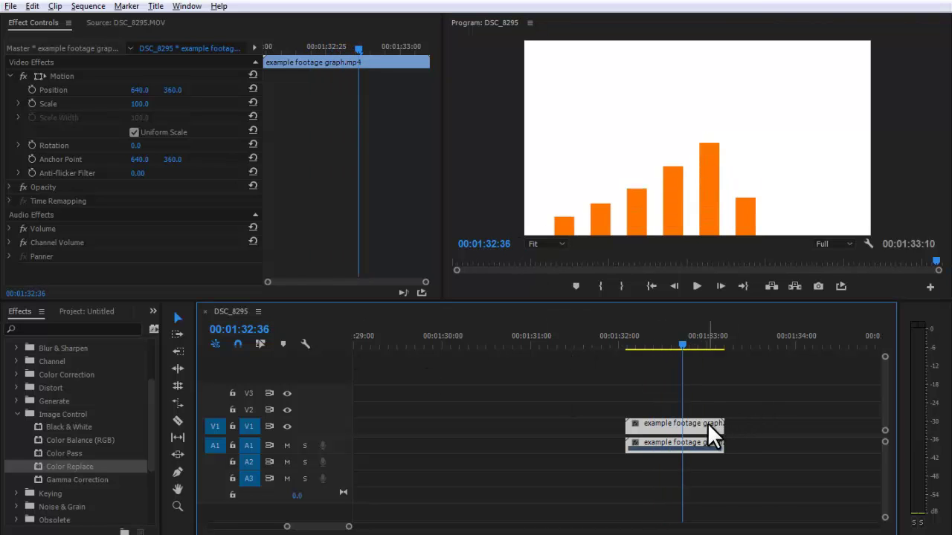
Apply Color Replace to the example graph clip, sampling the bars' colour as the target
{"action": "left_click_drag", "start_coordinate": [699, 396], "coordinate": [672, 445]}
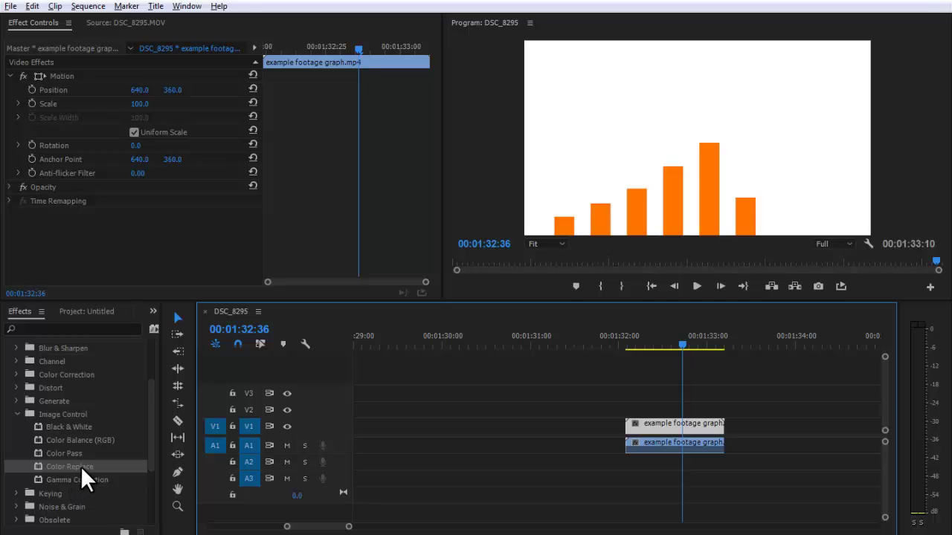
{"action": "left_click_drag", "start_coordinate": [80, 466], "coordinate": [714, 427]}
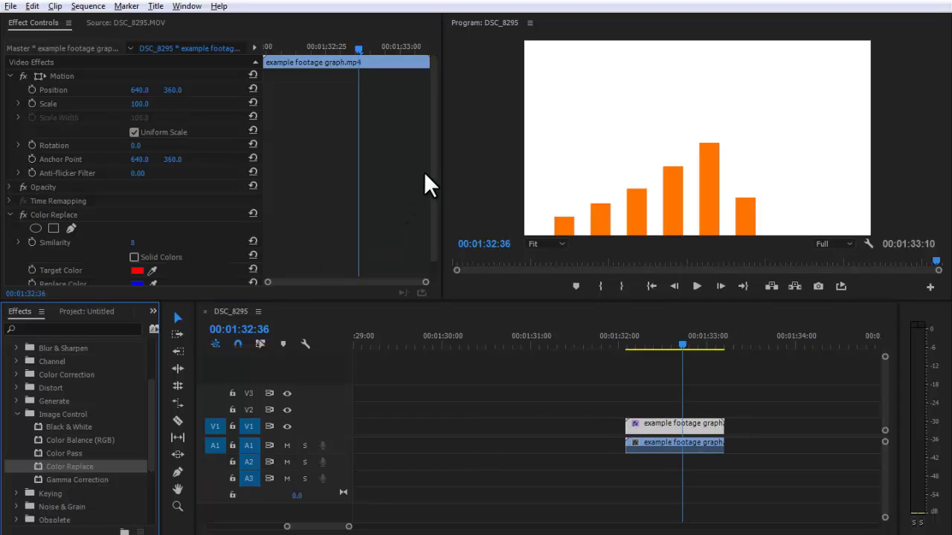
{"action": "left_click_drag", "start_coordinate": [432, 186], "coordinate": [420, 233]}
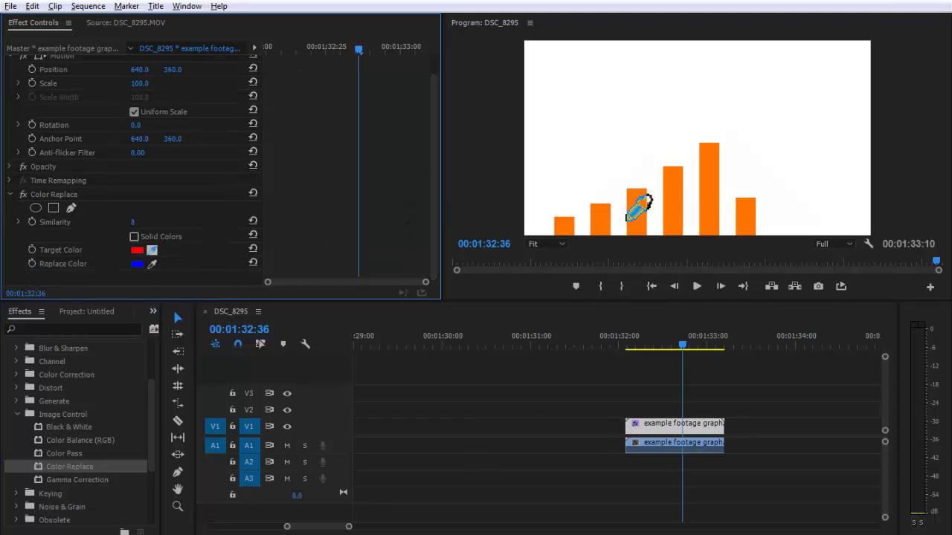
{"action": "left_click_drag", "start_coordinate": [157, 246], "coordinate": [673, 186]}
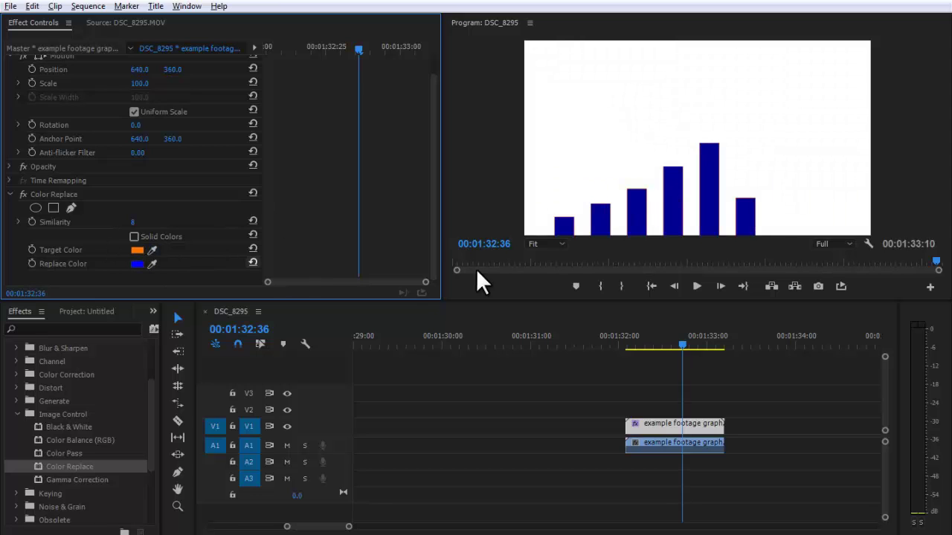
{"action": "left_click", "coordinate": [628, 344]}
{"action": "key", "text": "space"}
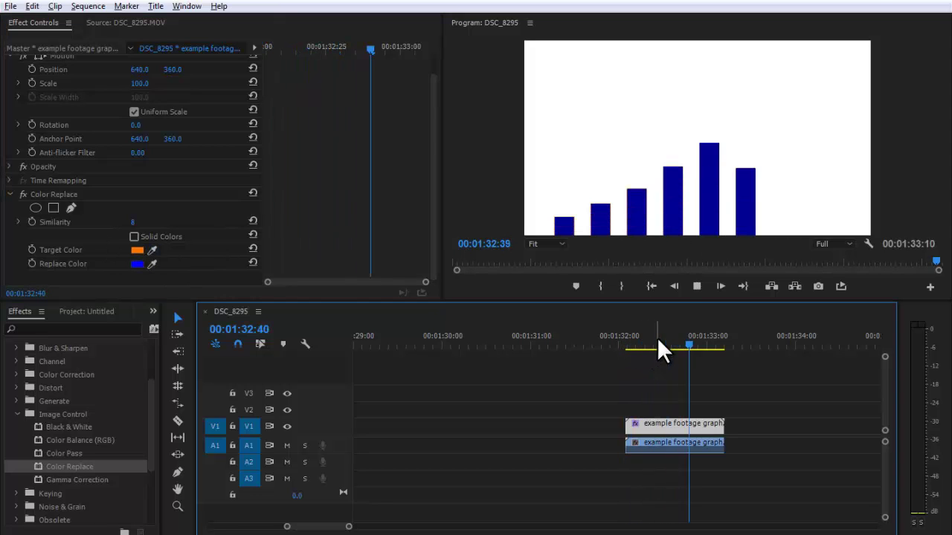
{"action": "key", "text": "space"}
Set the replacement colour to green 84FF00 and Similarity to 52
{"action": "left_click", "coordinate": [137, 264]}
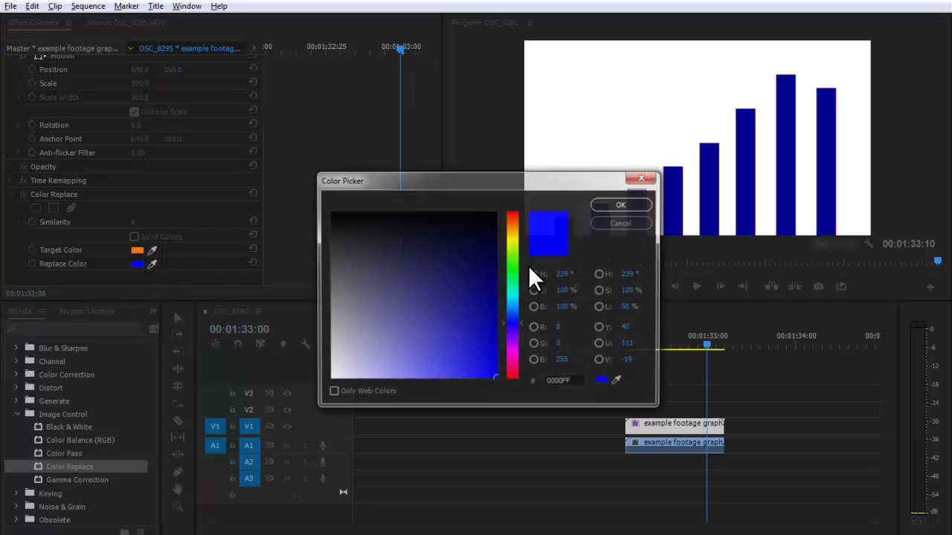
{"action": "left_click", "coordinate": [510, 250]}
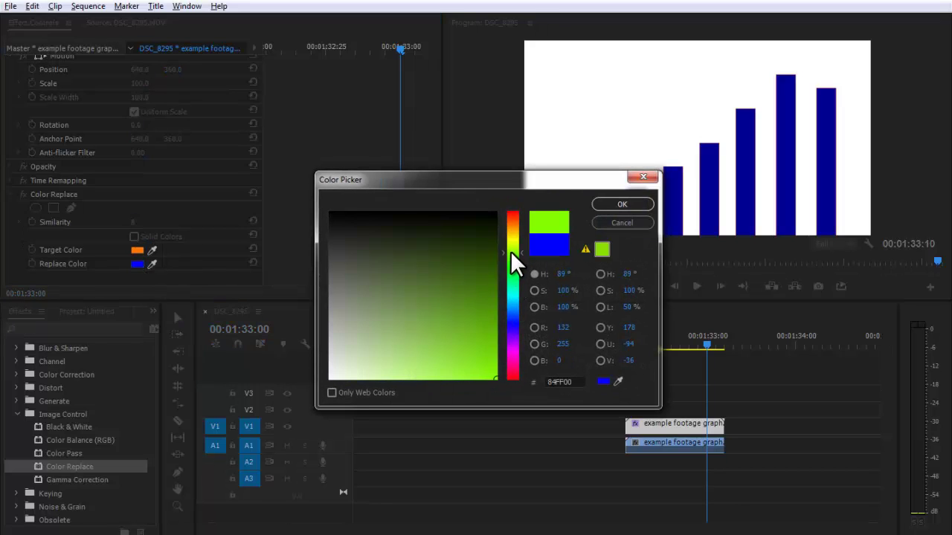
{"action": "left_click", "coordinate": [644, 201]}
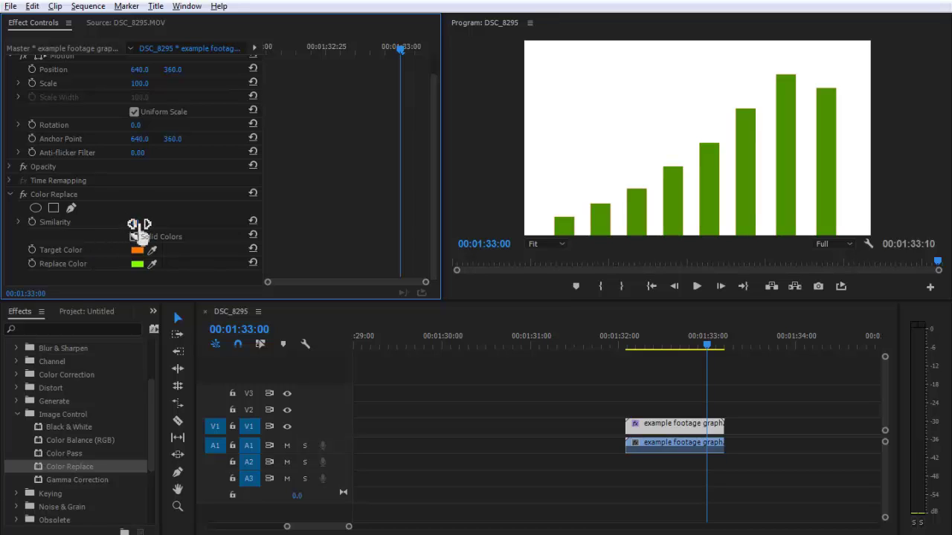
{"action": "left_click_drag", "start_coordinate": [138, 225], "coordinate": [234, 211]}
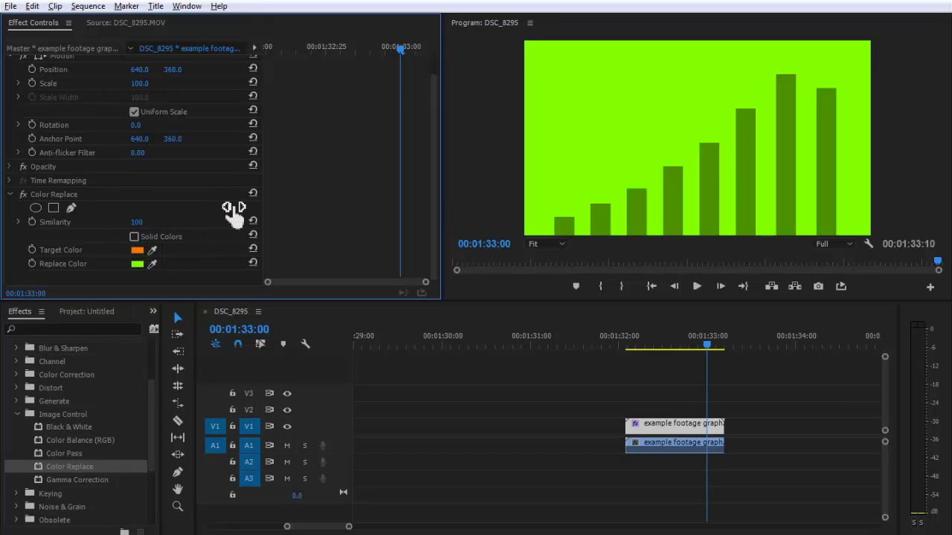
{"action": "left_click_drag", "start_coordinate": [139, 223], "coordinate": [82, 238]}
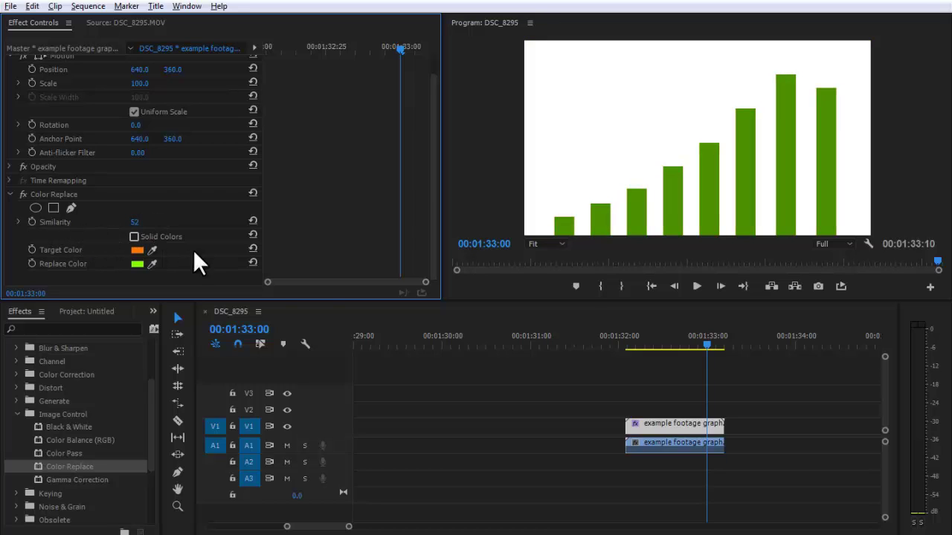
Compare Solid Colors on and off, leaving the green bars shaded
{"action": "left_click", "coordinate": [134, 237]}
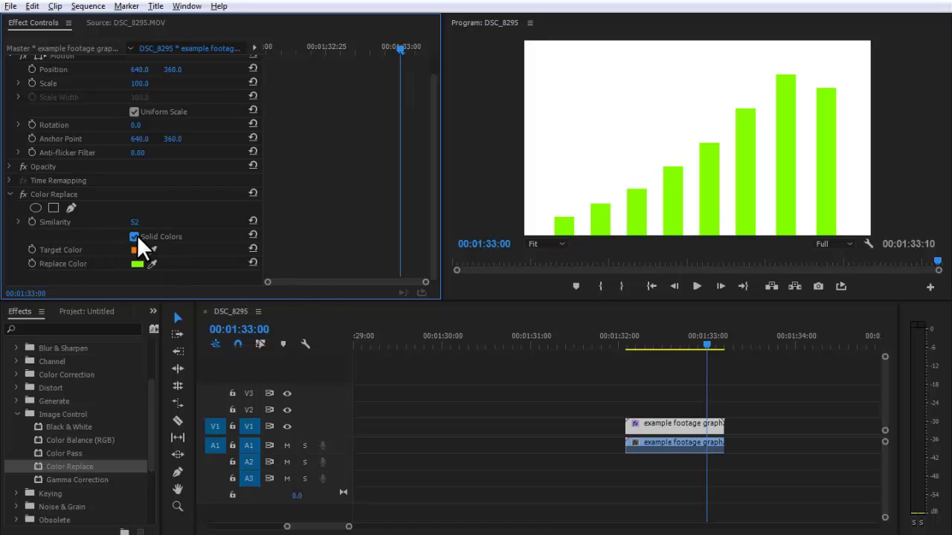
{"action": "left_click", "coordinate": [134, 237]}
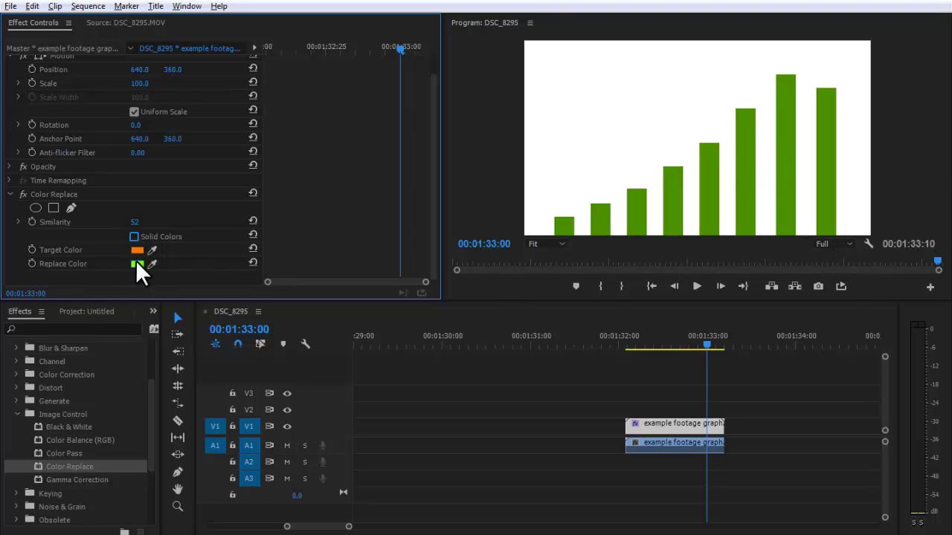
{"action": "left_click", "coordinate": [134, 237]}
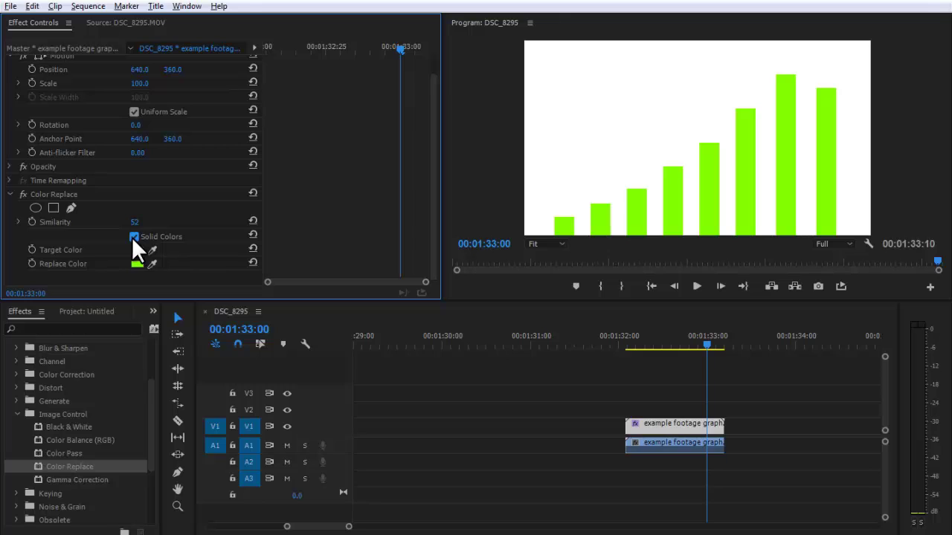
{"action": "left_click", "coordinate": [134, 237]}
{"action": "left_click", "coordinate": [133, 237]}
{"action": "left_click", "coordinate": [134, 237]}
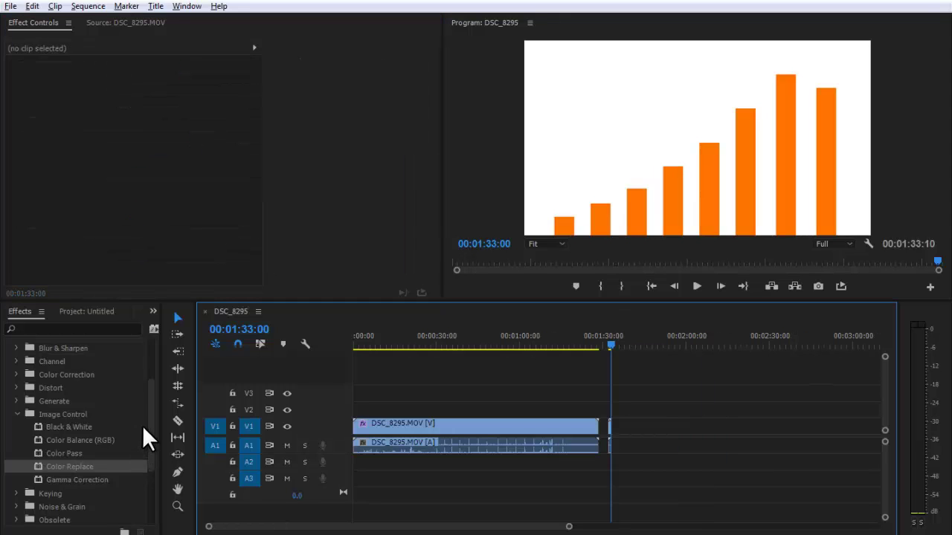
Find and select the Change Color effect under Video Effects > Color Correction
{"action": "left_click_drag", "start_coordinate": [148, 415], "coordinate": [154, 394]}
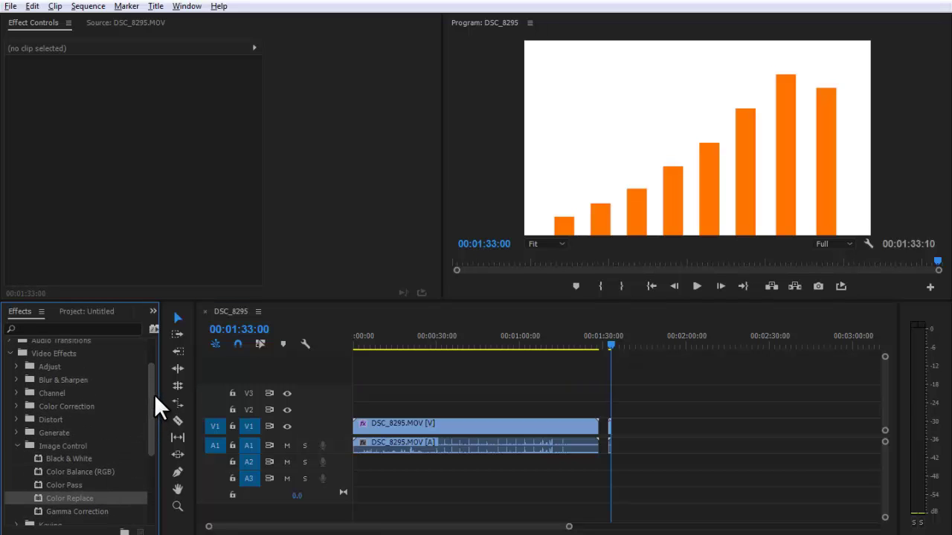
{"action": "left_click", "coordinate": [62, 411]}
{"action": "left_click", "coordinate": [16, 411]}
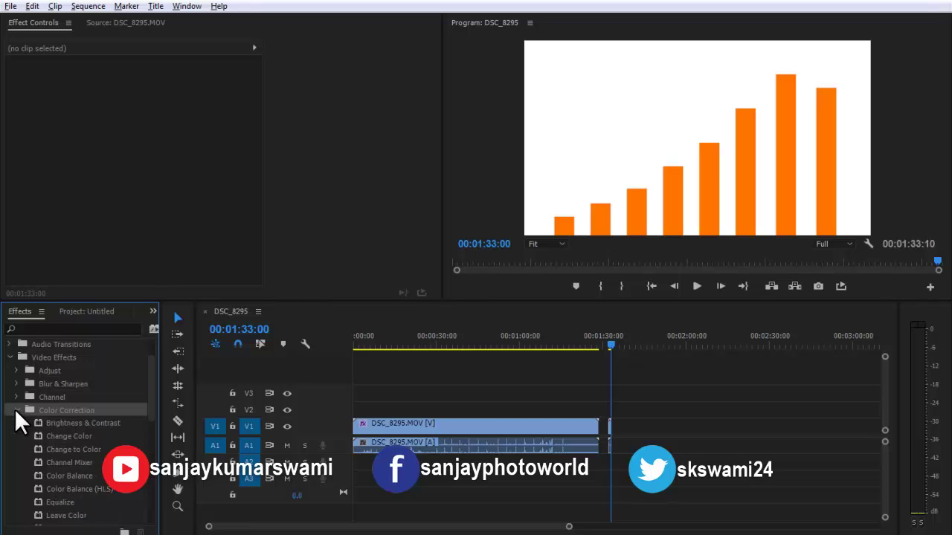
{"action": "scroll", "coordinate": [150, 391], "scroll_direction": "down", "scroll_amount": 3}
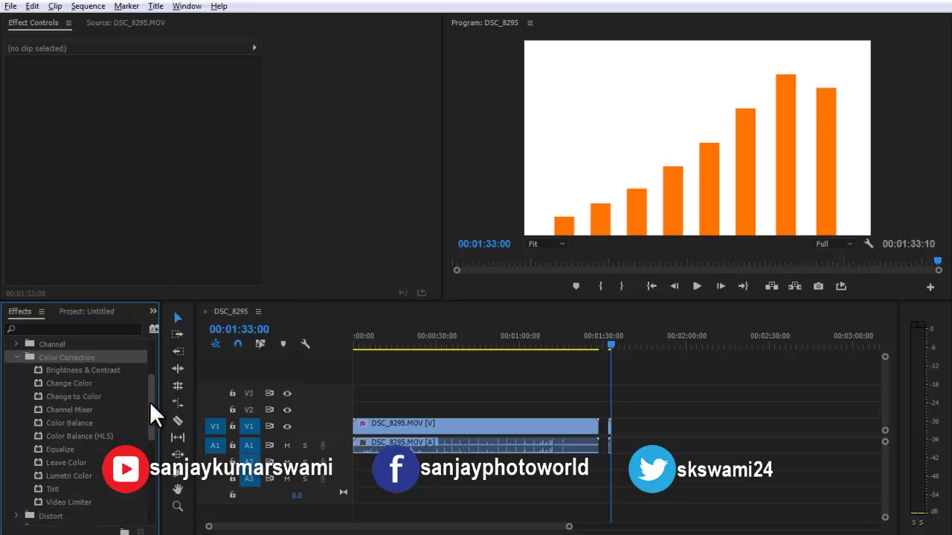
{"action": "left_click", "coordinate": [81, 385]}
{"action": "left_click", "coordinate": [87, 396]}
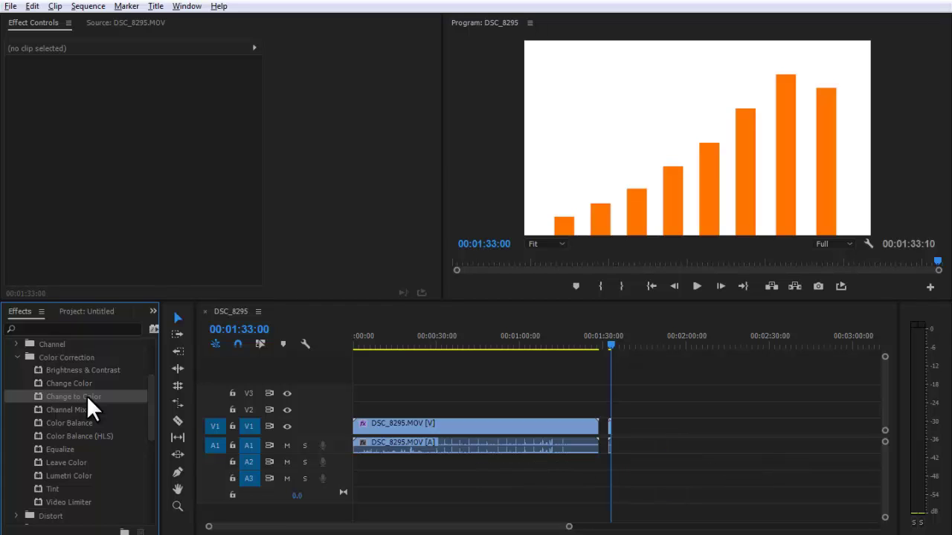
{"action": "left_click", "coordinate": [75, 384]}
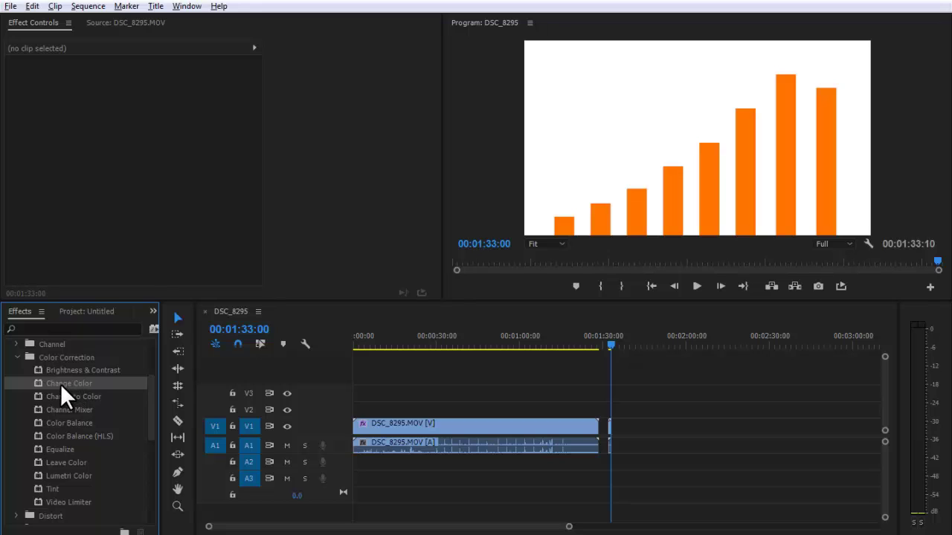
Apply Change Color to the presenter clip and delete the old Color Replace effect
{"action": "left_click_drag", "start_coordinate": [59, 384], "coordinate": [494, 428]}
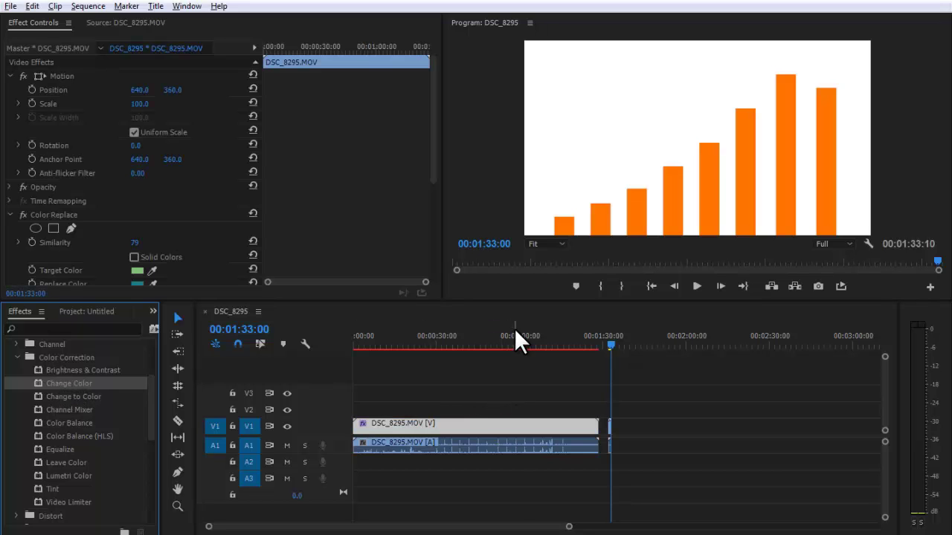
{"action": "left_click", "coordinate": [512, 341]}
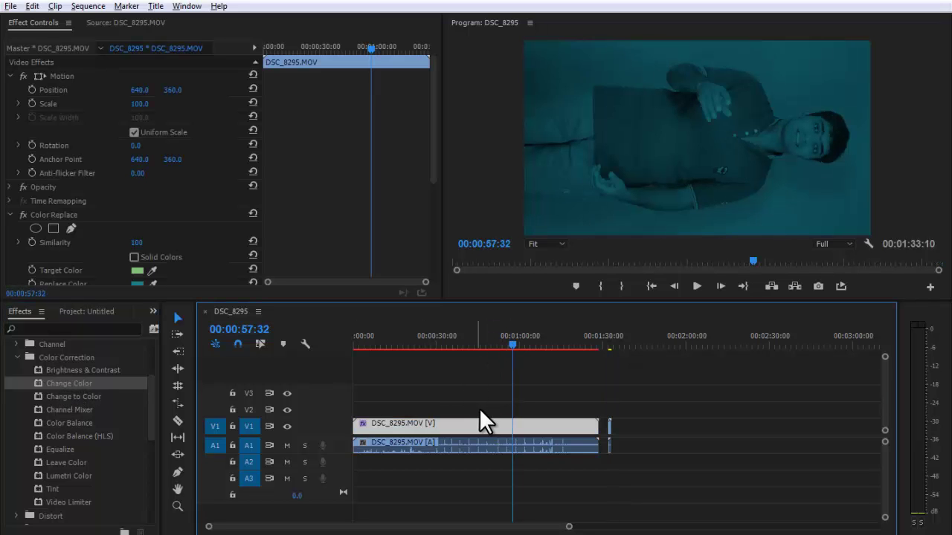
{"action": "left_click", "coordinate": [52, 215]}
{"action": "key", "text": "Delete"}
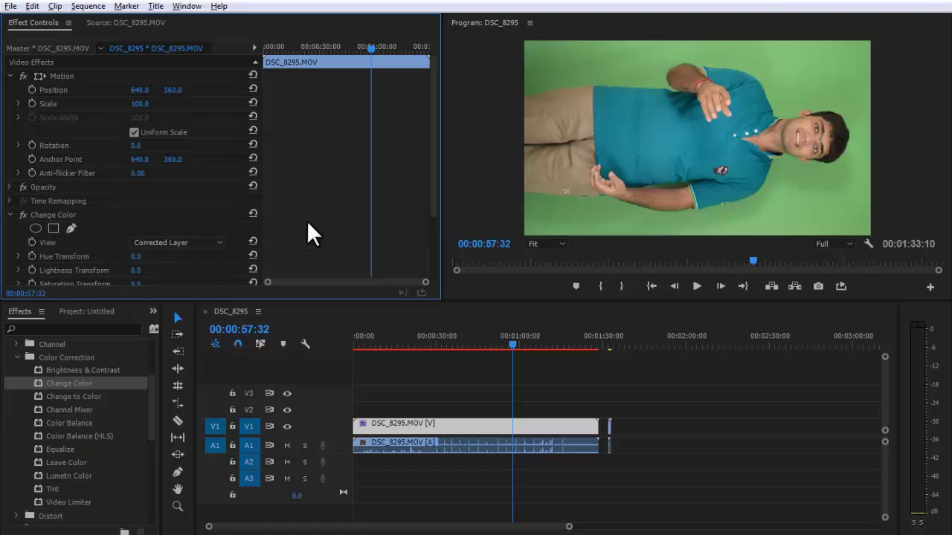
Eyedrop the teal shirt as Color To Change and set Hue Transform to 112
{"action": "left_click_drag", "start_coordinate": [428, 134], "coordinate": [425, 213]}
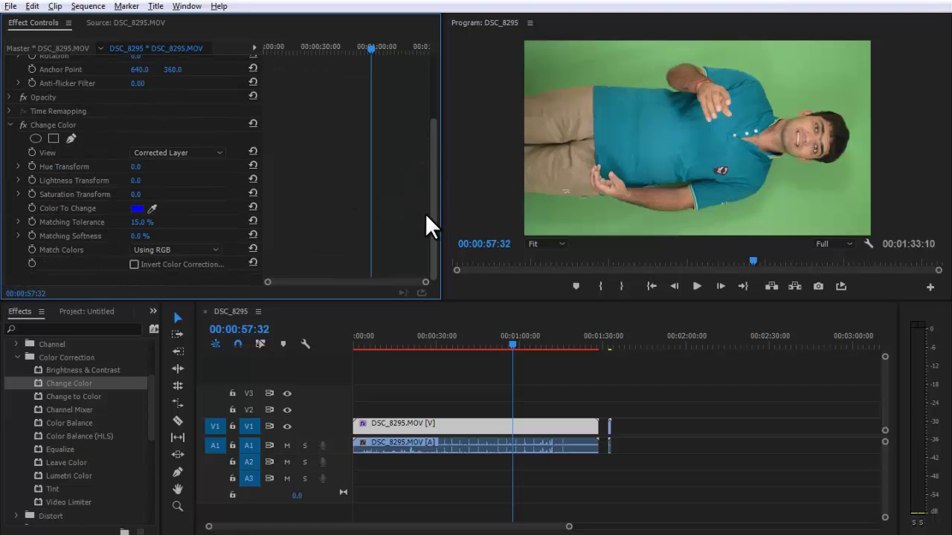
{"action": "left_click", "coordinate": [61, 208]}
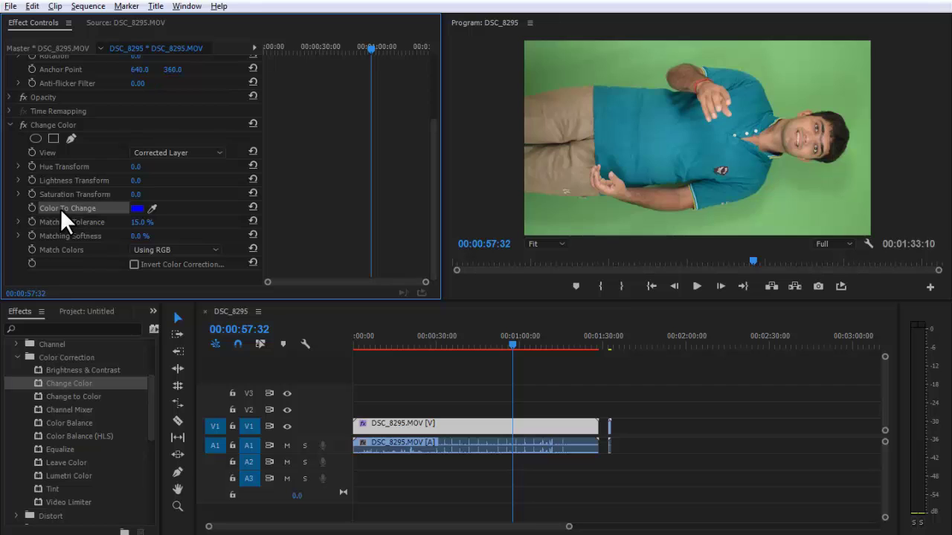
{"action": "left_click", "coordinate": [152, 209]}
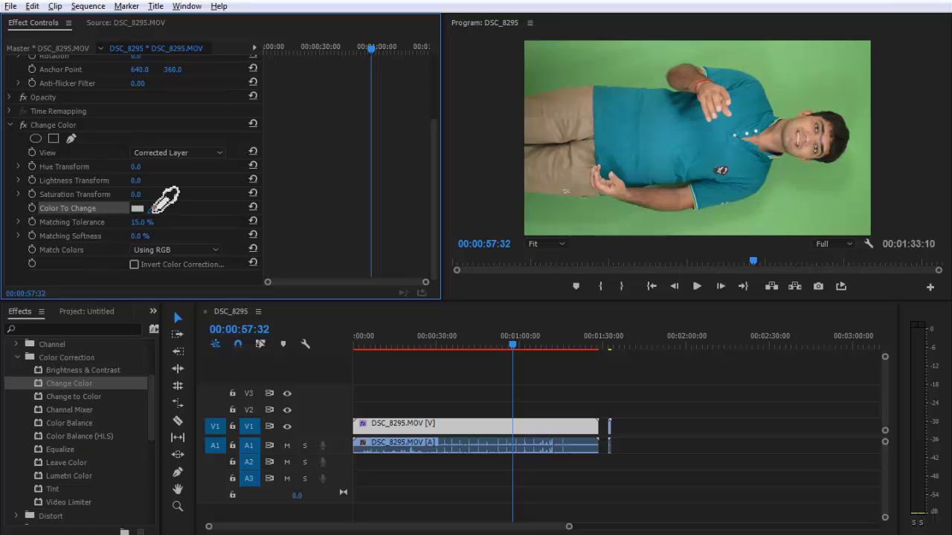
{"action": "left_click", "coordinate": [667, 132]}
{"action": "mouse_move", "coordinate": [137, 168]}
{"action": "left_mouse_down"}
{"action": "mouse_move", "coordinate": [126, 177]}
{"action": "mouse_move", "coordinate": [212, 168]}
{"action": "left_mouse_up"}
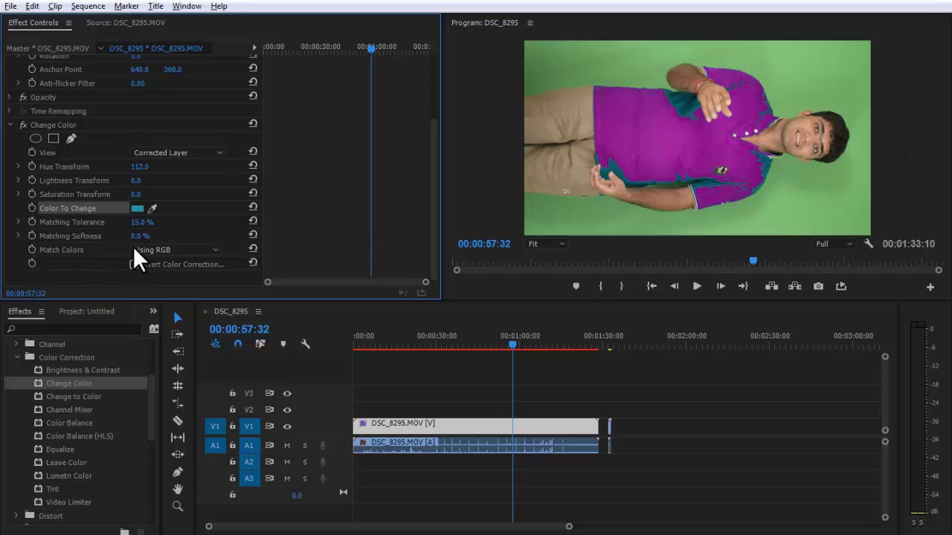
Set Match Colors to Using Hue after trying Using Chroma, then shift Hue Transform toward magenta
{"action": "left_click", "coordinate": [179, 251]}
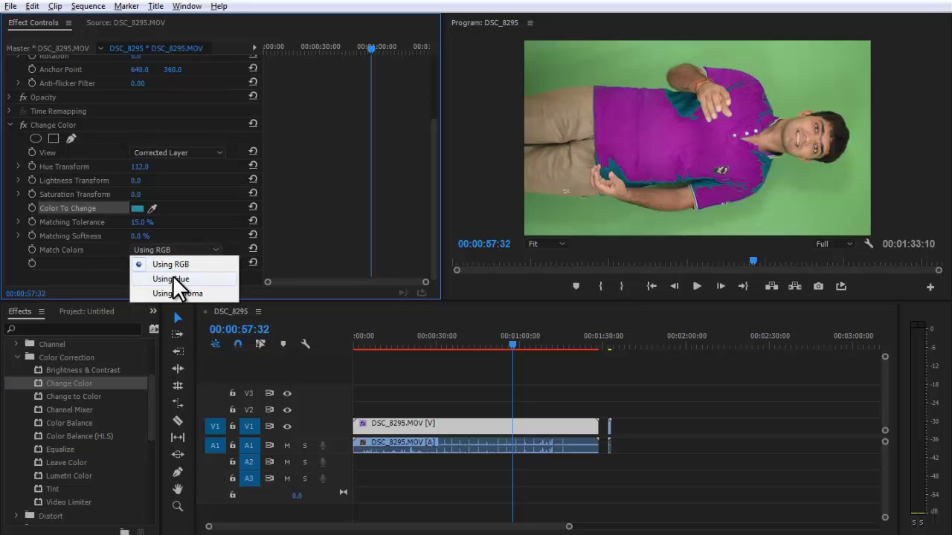
{"action": "left_click", "coordinate": [181, 280]}
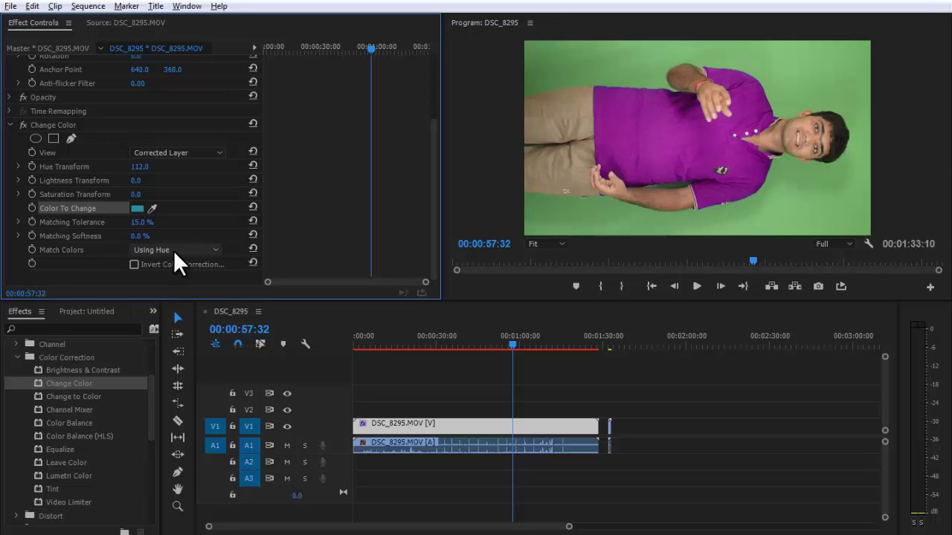
{"action": "left_click", "coordinate": [173, 250]}
{"action": "left_click", "coordinate": [177, 293]}
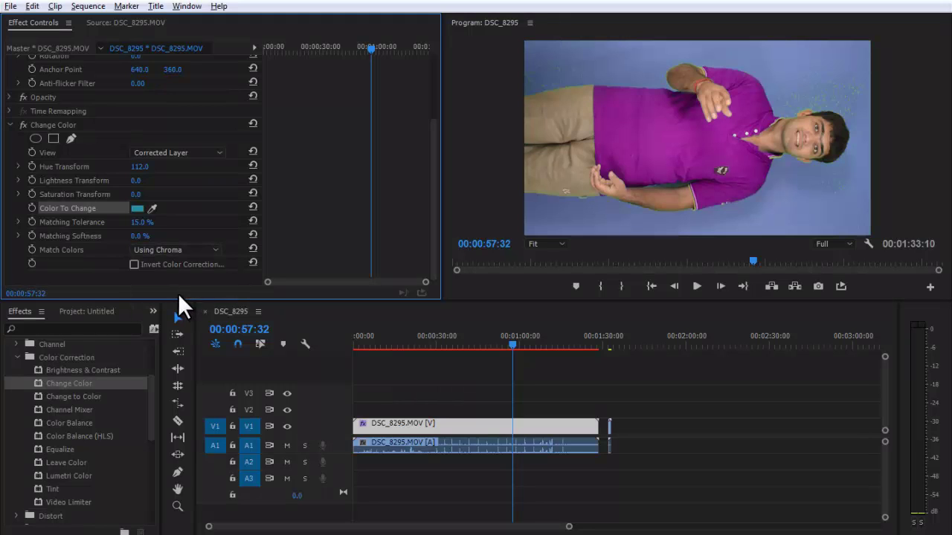
{"action": "left_click", "coordinate": [210, 249]}
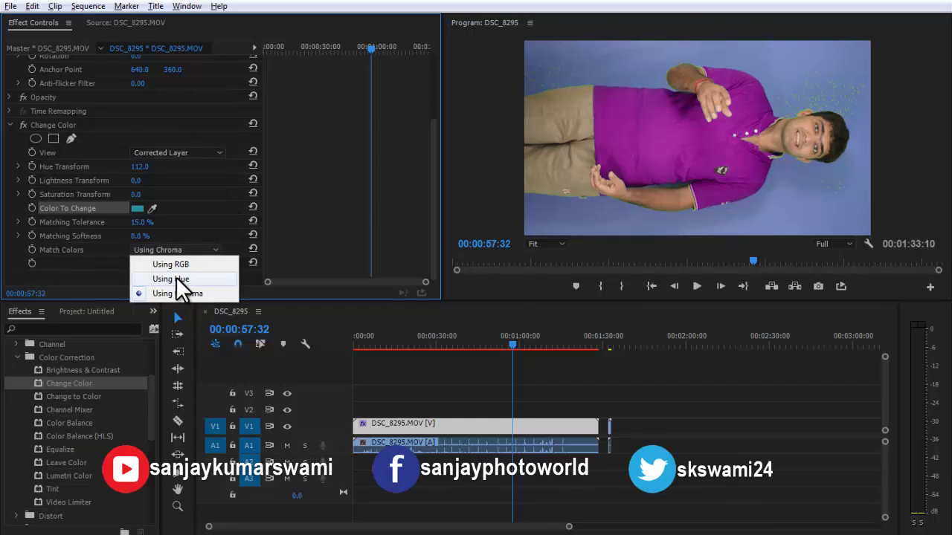
{"action": "left_click", "coordinate": [175, 279]}
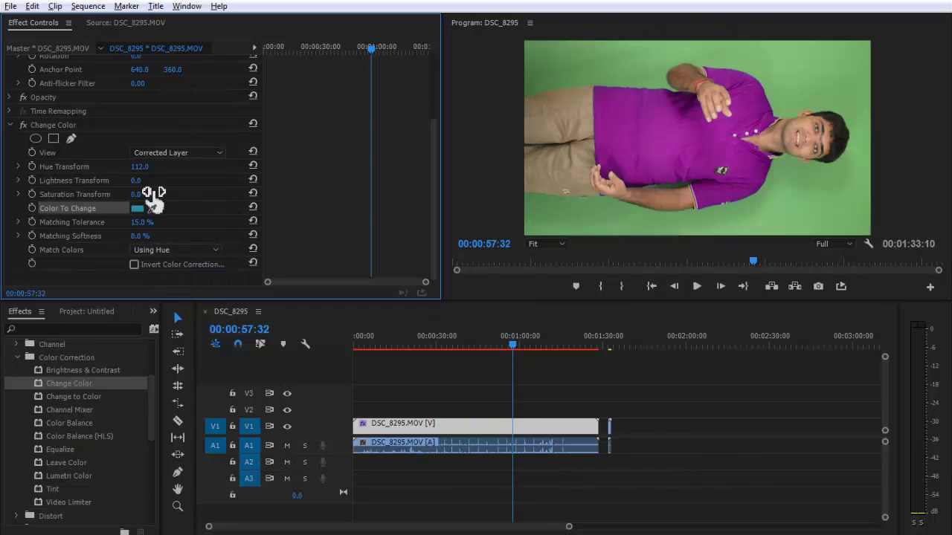
{"action": "mouse_move", "coordinate": [153, 195]}
{"action": "left_mouse_down"}
{"action": "mouse_move", "coordinate": [93, 184]}
{"action": "mouse_move", "coordinate": [154, 189]}
{"action": "mouse_move", "coordinate": [131, 190]}
{"action": "left_mouse_up"}
Set Lightness Transform to -16 and Saturation Transform to 100, keeping Matching Tolerance at 15%
{"action": "left_click", "coordinate": [139, 211]}
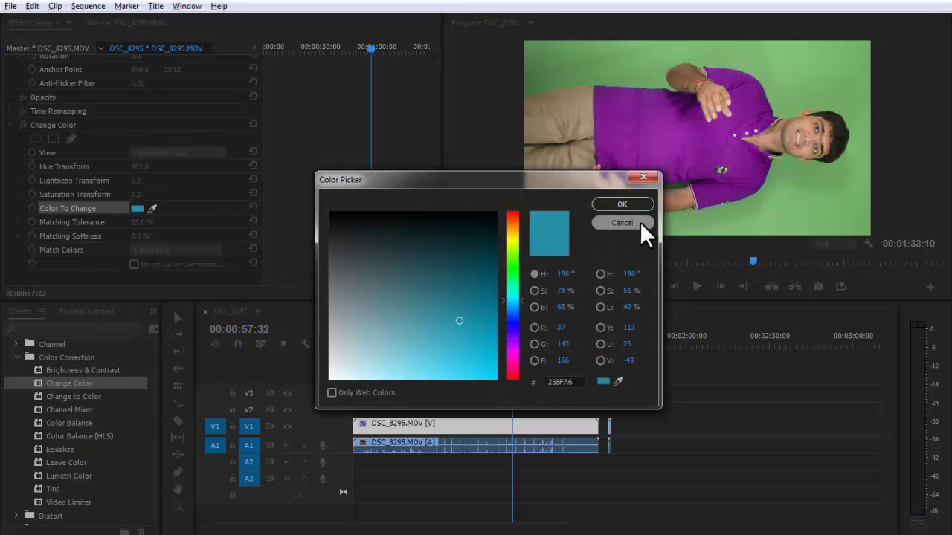
{"action": "left_click", "coordinate": [621, 223]}
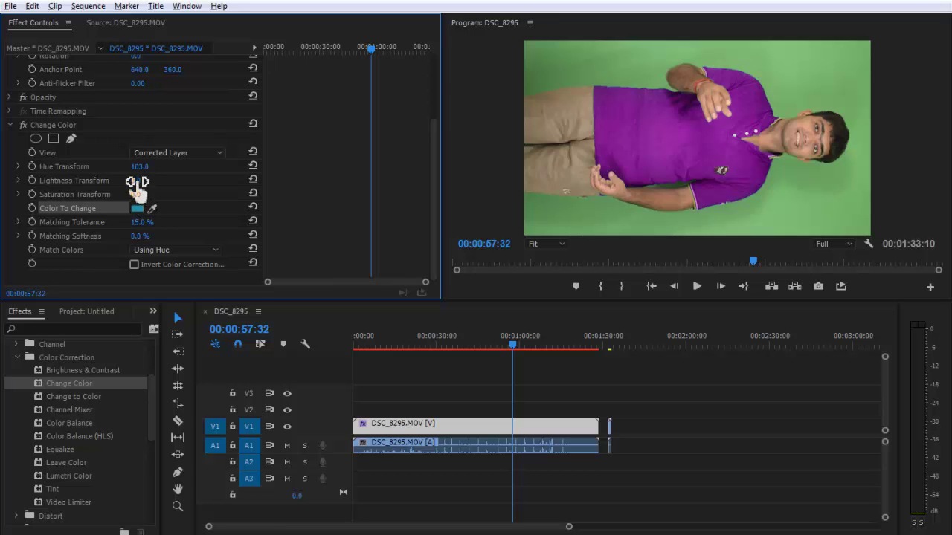
{"action": "left_click_drag", "start_coordinate": [137, 182], "coordinate": [125, 181]}
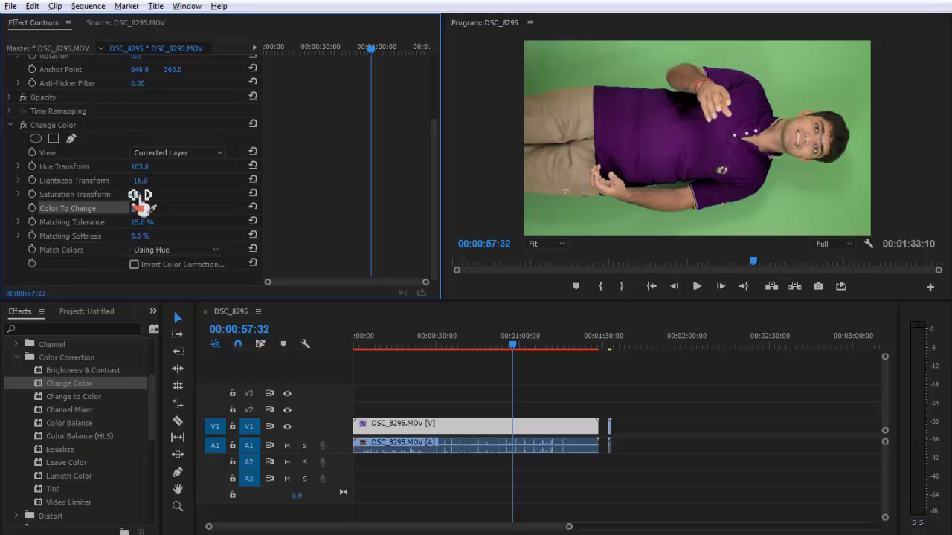
{"action": "mouse_move", "coordinate": [131, 196]}
{"action": "left_mouse_down"}
{"action": "mouse_move", "coordinate": [209, 190]}
{"action": "mouse_move", "coordinate": [356, 206]}
{"action": "left_mouse_up"}
{"action": "mouse_move", "coordinate": [132, 225]}
{"action": "left_mouse_down"}
{"action": "mouse_move", "coordinate": [179, 218]}
{"action": "mouse_move", "coordinate": [126, 231]}
{"action": "mouse_move", "coordinate": [138, 227]}
{"action": "left_mouse_up"}
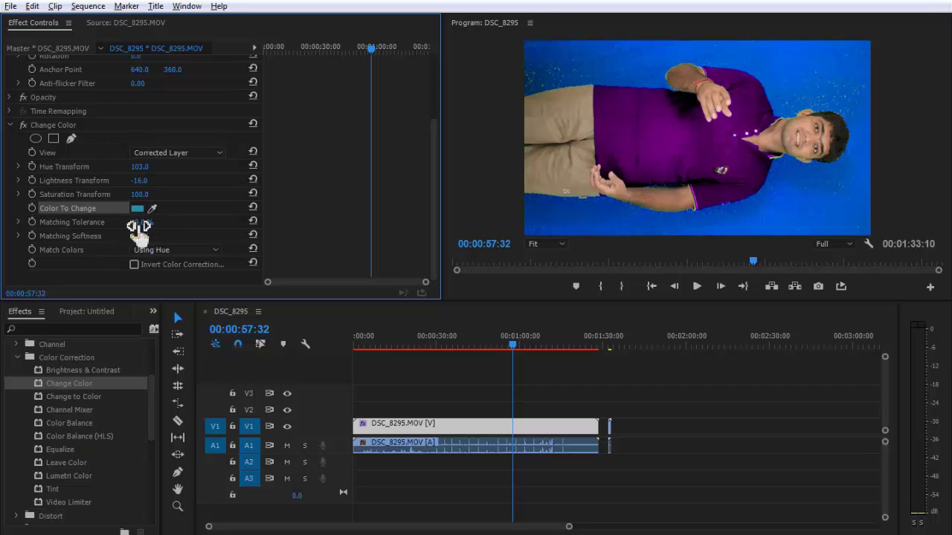
{"action": "key", "text": "ctrl+z"}
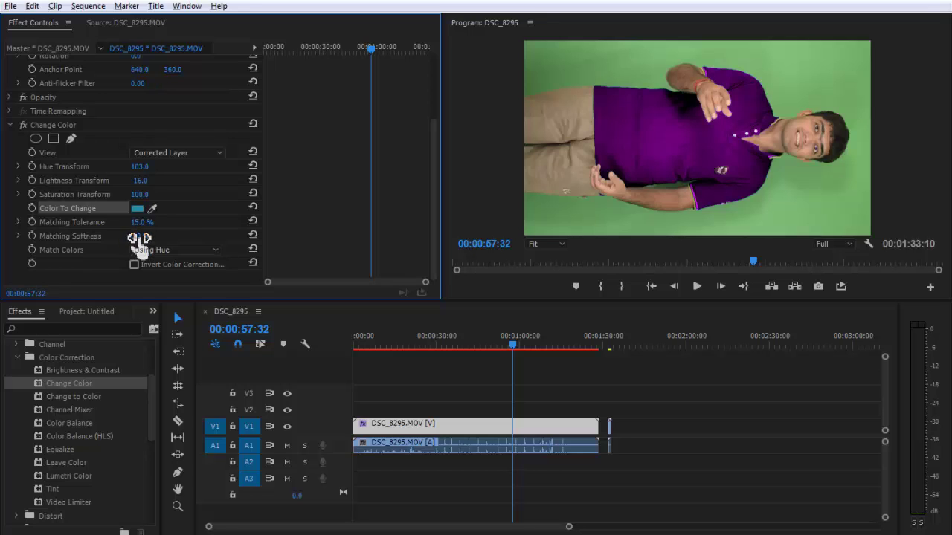
Enter 10% as Change Color's Matching Softness and check the purple shirt in the preview
{"action": "mouse_move", "coordinate": [137, 239]}
{"action": "left_mouse_down"}
{"action": "mouse_move", "coordinate": [177, 234]}
{"action": "mouse_move", "coordinate": [123, 241]}
{"action": "left_mouse_up"}
{"action": "left_click", "coordinate": [140, 235]}
{"action": "type", "text": "10"}
{"action": "key", "text": "Return"}
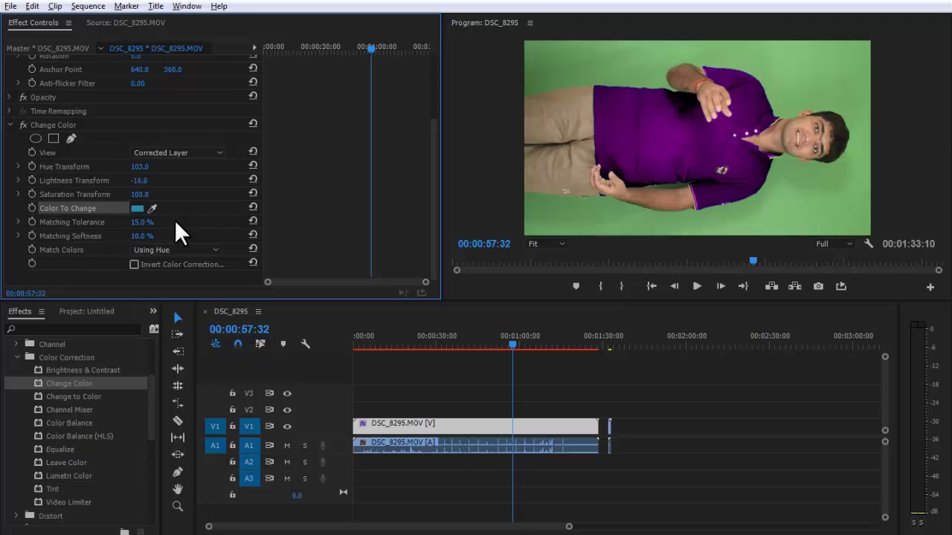
{"action": "left_click", "coordinate": [891, 123]}
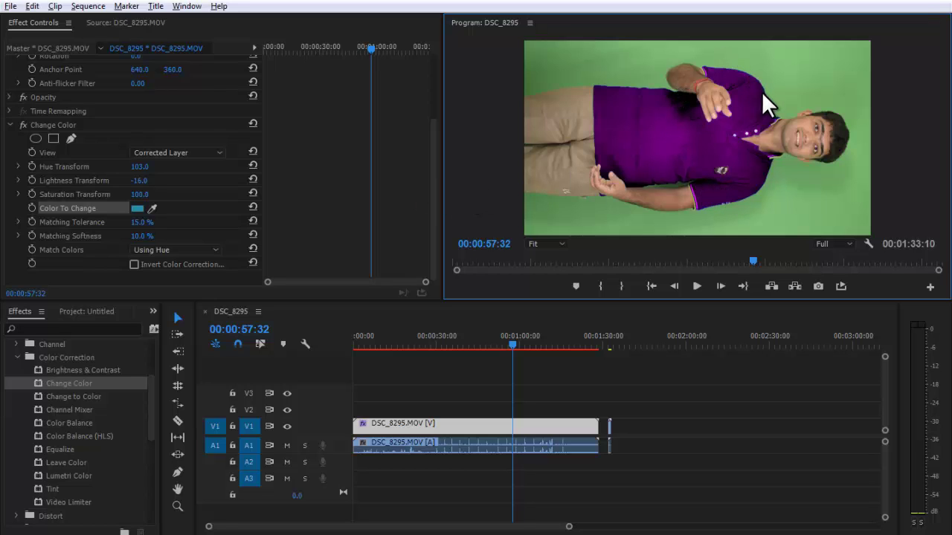
{"action": "left_click", "coordinate": [135, 267]}
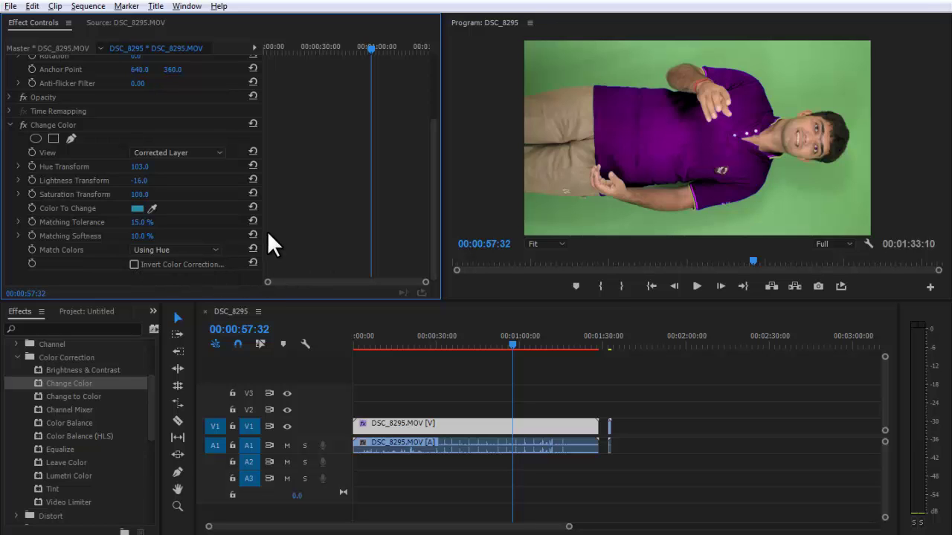
{"action": "mouse_move", "coordinate": [263, 232]}
{"action": "left_mouse_down"}
{"action": "mouse_move", "coordinate": [301, 231]}
{"action": "mouse_move", "coordinate": [262, 250]}
{"action": "left_mouse_up"}
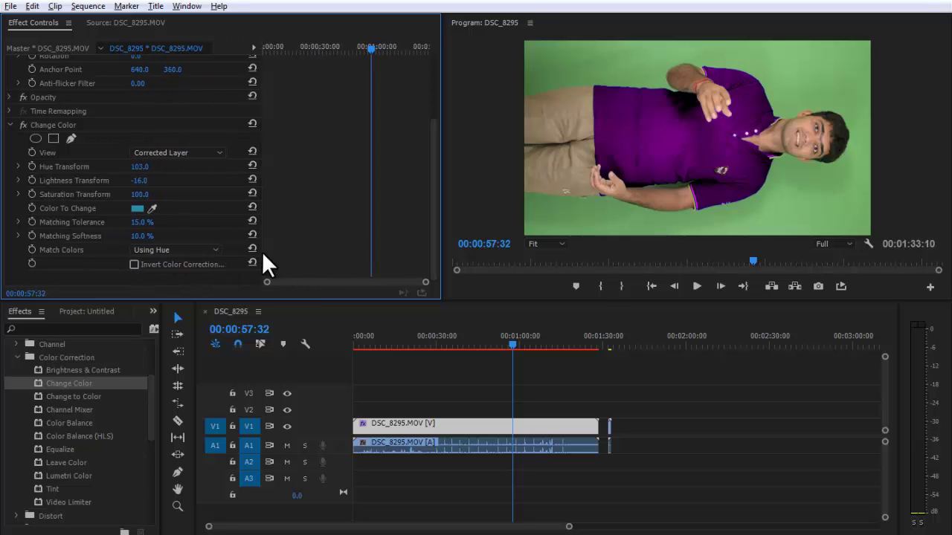
Raise Hue Transform to 142, toggling Invert Color Correction on and back off
{"action": "left_click", "coordinate": [134, 265]}
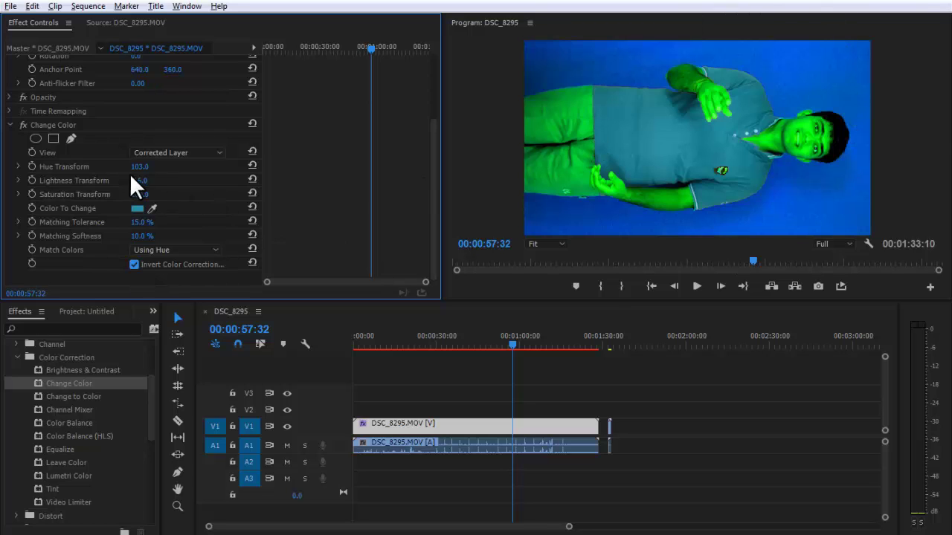
{"action": "mouse_move", "coordinate": [143, 165]}
{"action": "left_mouse_down"}
{"action": "mouse_move", "coordinate": [181, 174]}
{"action": "mouse_move", "coordinate": [147, 174]}
{"action": "mouse_move", "coordinate": [165, 174]}
{"action": "left_mouse_up"}
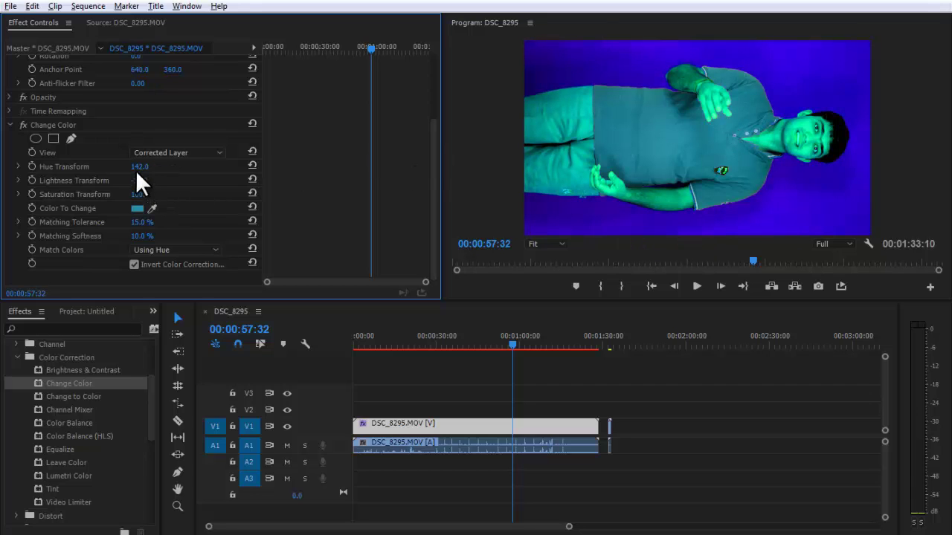
{"action": "left_click", "coordinate": [134, 264]}
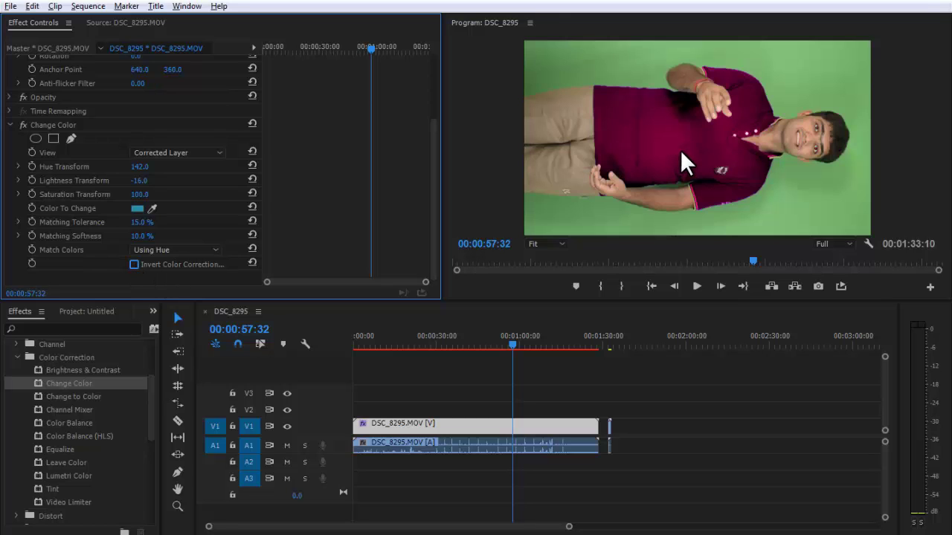
Delete the Change Color effect from the presenter clip
{"action": "scroll", "coordinate": [49, 198], "scroll_direction": "up", "scroll_amount": 2}
{"action": "left_click", "coordinate": [49, 199]}
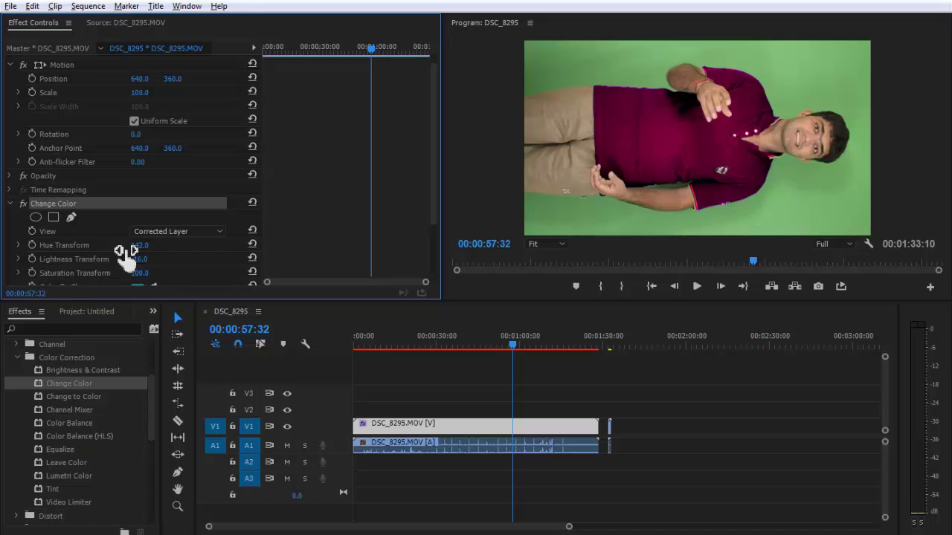
{"action": "key", "text": "Delete"}
Apply Change to Color to the clip and eyedrop the teal shirt as the From colour
{"action": "mouse_move", "coordinate": [67, 396]}
{"action": "left_mouse_down"}
{"action": "mouse_move", "coordinate": [429, 446]}
{"action": "mouse_move", "coordinate": [417, 425]}
{"action": "left_mouse_up"}
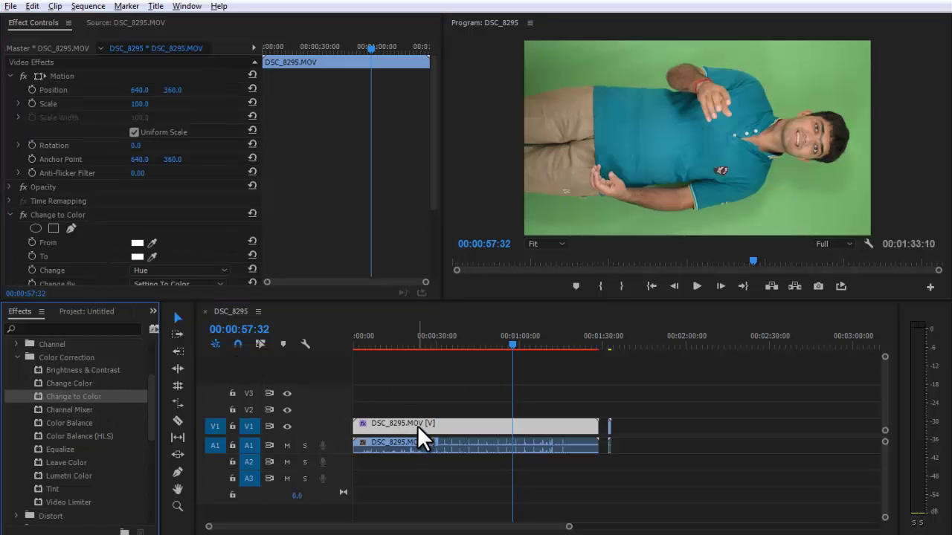
{"action": "left_click_drag", "start_coordinate": [434, 154], "coordinate": [430, 212]}
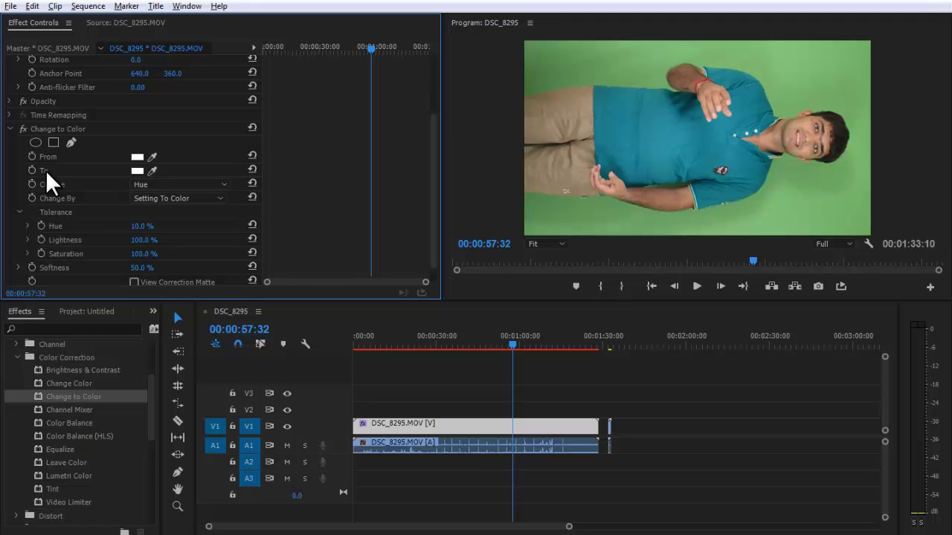
{"action": "left_click", "coordinate": [152, 157]}
{"action": "left_click", "coordinate": [140, 155]}
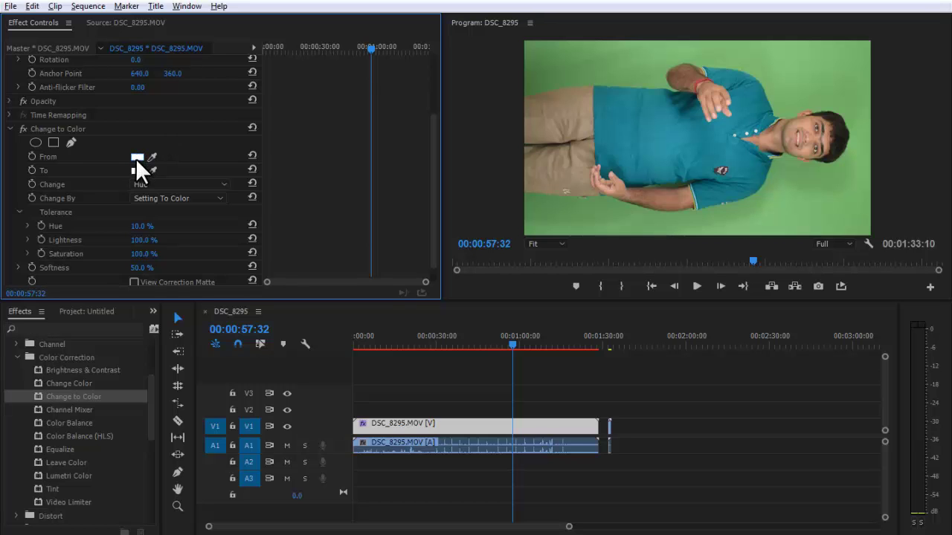
{"action": "left_click", "coordinate": [135, 158]}
{"action": "key", "text": "Return"}
{"action": "left_click", "coordinate": [152, 158]}
{"action": "left_click_drag", "start_coordinate": [159, 157], "coordinate": [656, 131]}
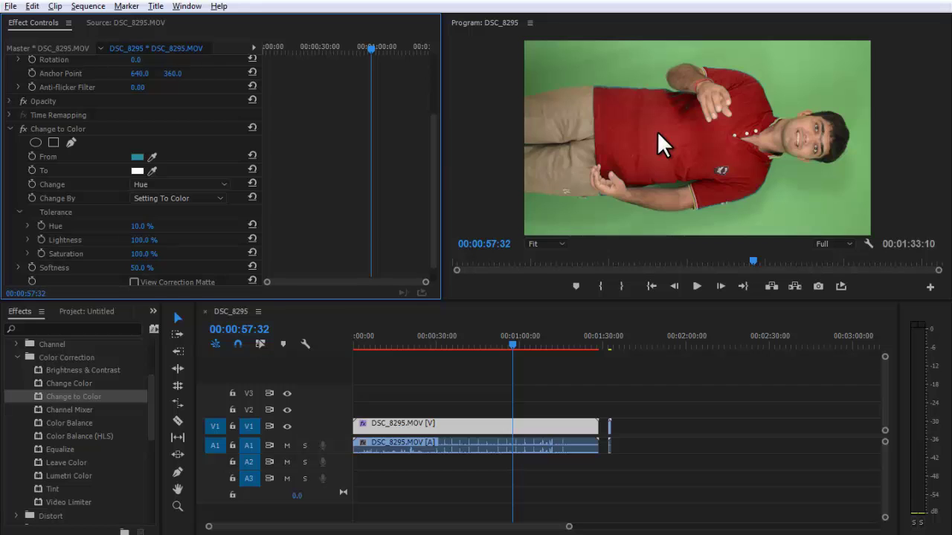
Set the To colour to magenta FF00F0 so the shirt turns magenta
{"action": "left_click", "coordinate": [138, 169]}
{"action": "left_click_drag", "start_coordinate": [495, 278], "coordinate": [495, 379]}
{"action": "left_click_drag", "start_coordinate": [513, 215], "coordinate": [502, 342]}
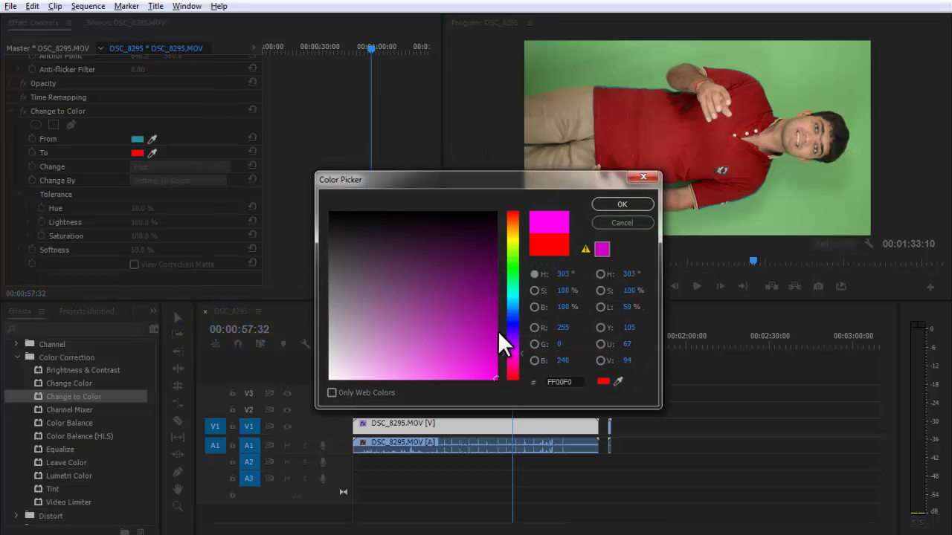
{"action": "left_click", "coordinate": [623, 205]}
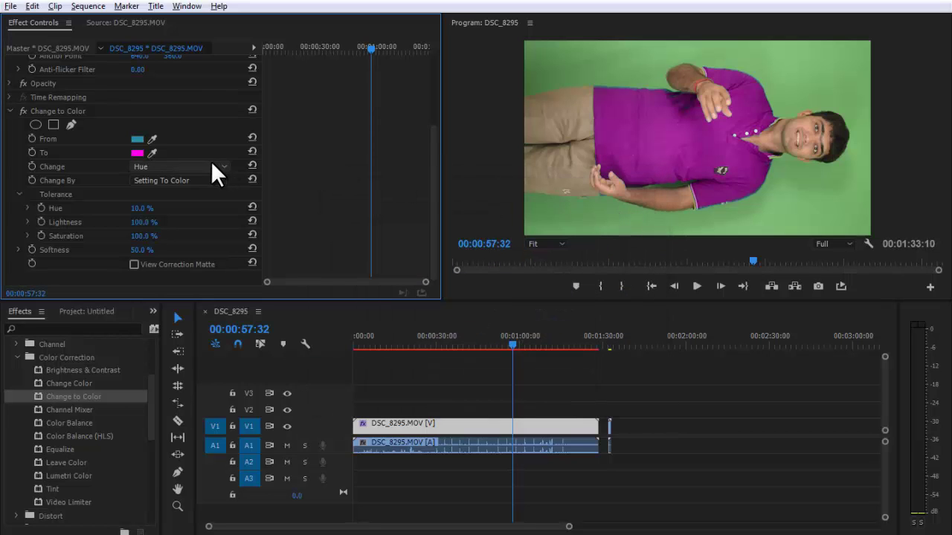
Try green, then yellow, as the shirt's To colour
{"action": "left_click", "coordinate": [137, 154]}
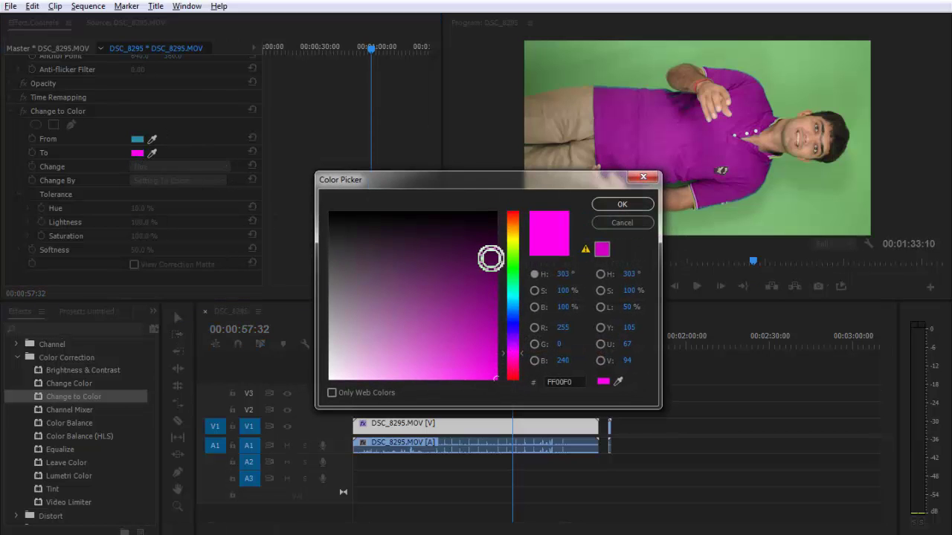
{"action": "left_click", "coordinate": [513, 281]}
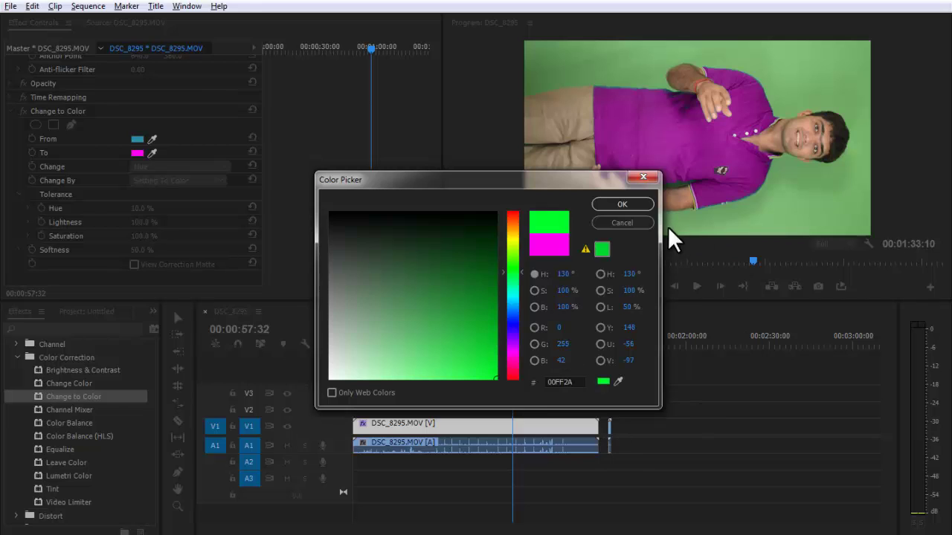
{"action": "left_click", "coordinate": [622, 205]}
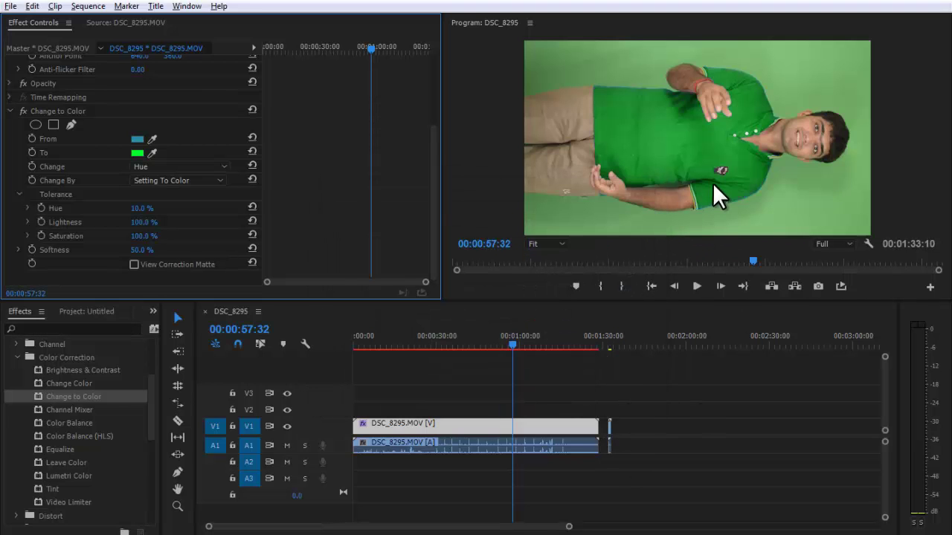
{"action": "left_click", "coordinate": [138, 153]}
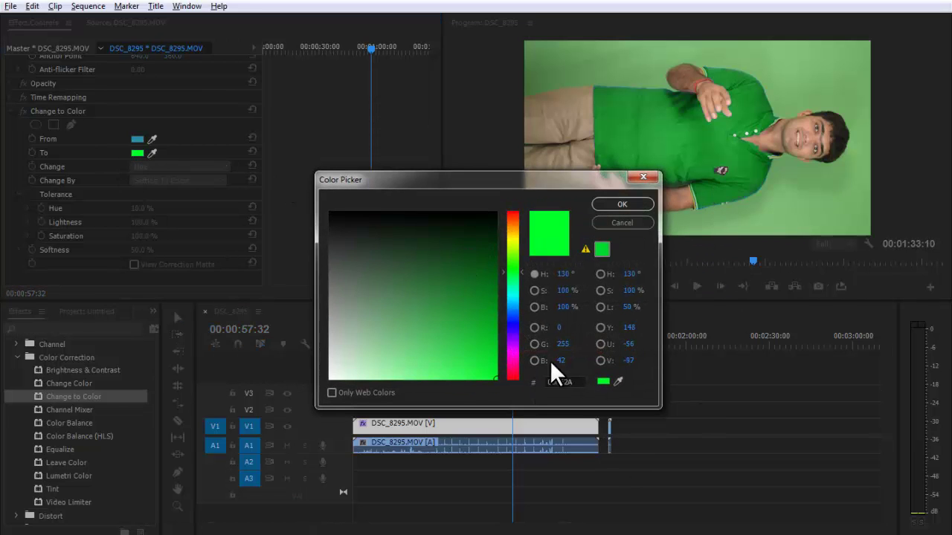
{"action": "left_click", "coordinate": [513, 239]}
{"action": "left_click", "coordinate": [604, 205]}
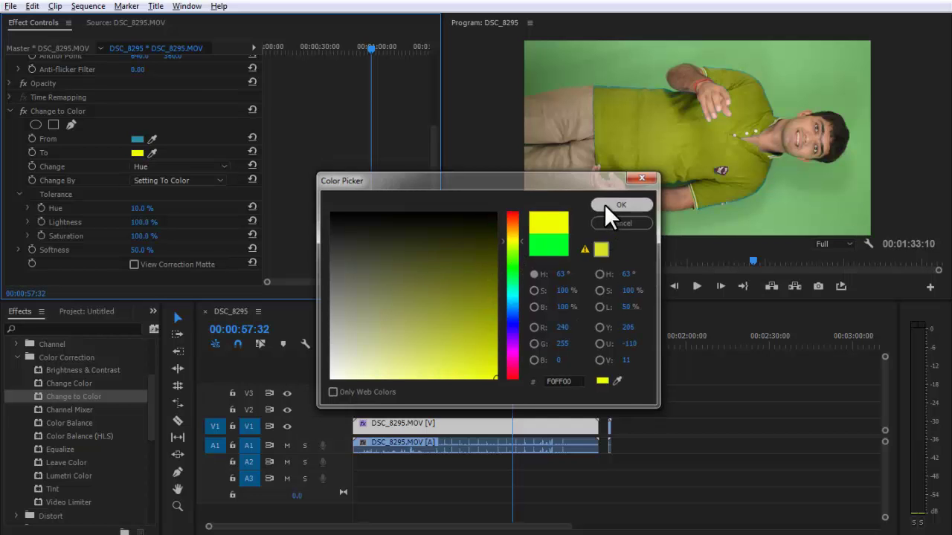
Set the shirt's To colour to blue 009CFF
{"action": "left_click", "coordinate": [138, 154]}
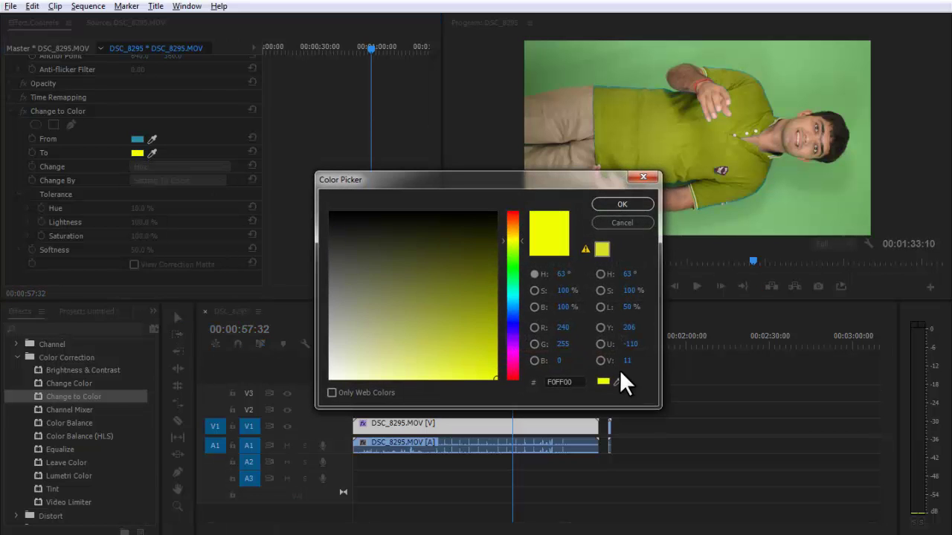
{"action": "left_click", "coordinate": [513, 305]}
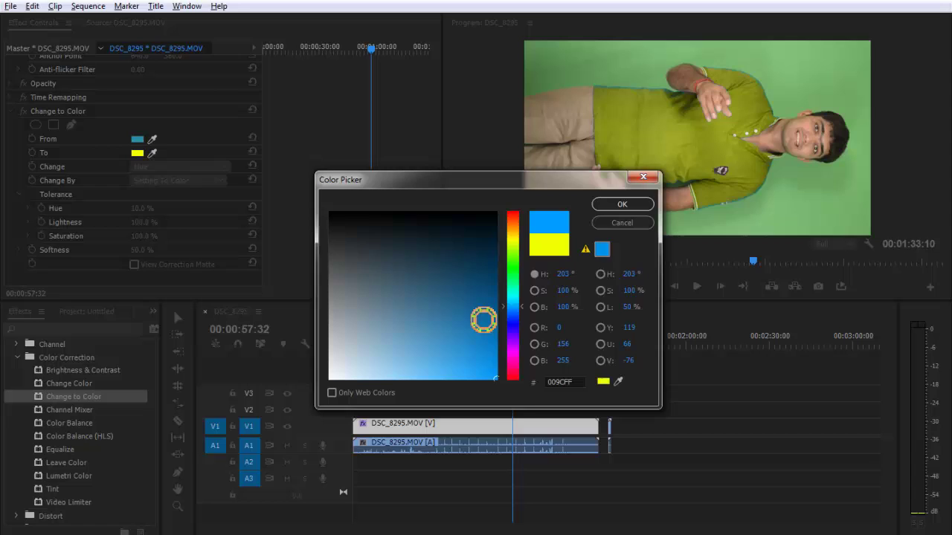
{"action": "left_click", "coordinate": [641, 202]}
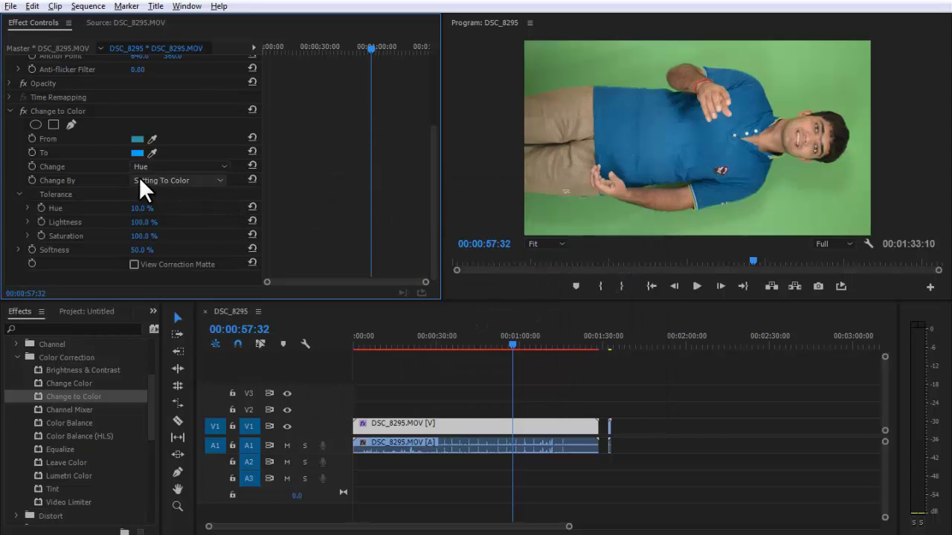
Cycle Change through Hue & Lightness, Hue & Saturation and Hue, Lightness & Saturation, then back to Hue
{"action": "left_click", "coordinate": [163, 167]}
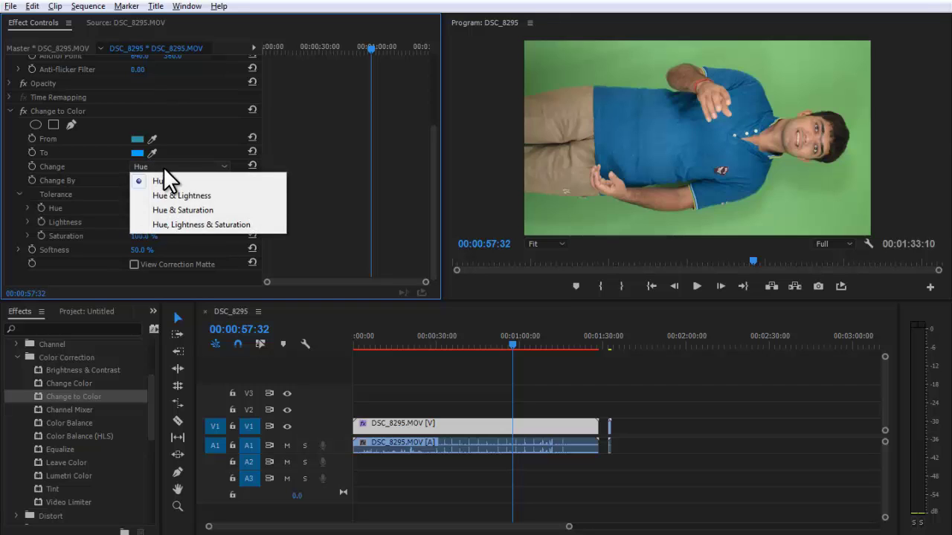
{"action": "left_click", "coordinate": [189, 197]}
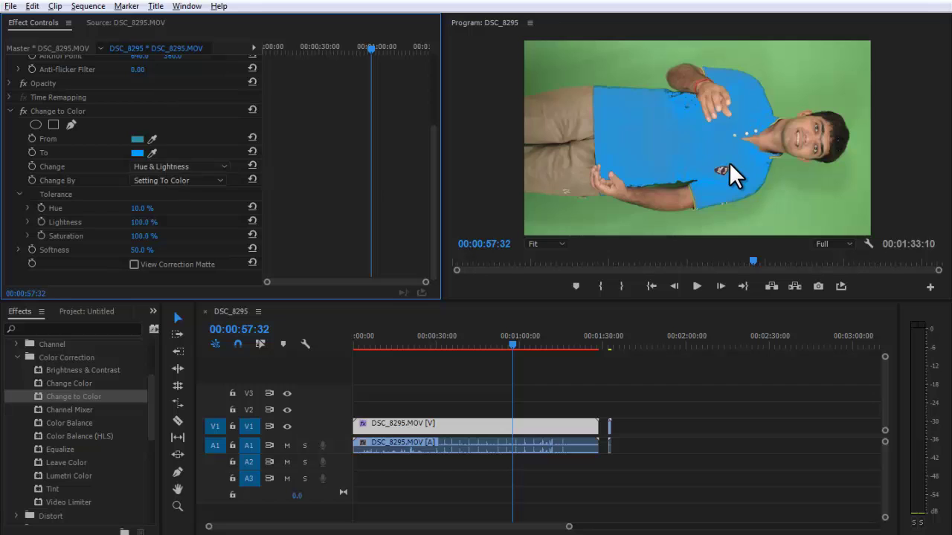
{"action": "left_click", "coordinate": [174, 167]}
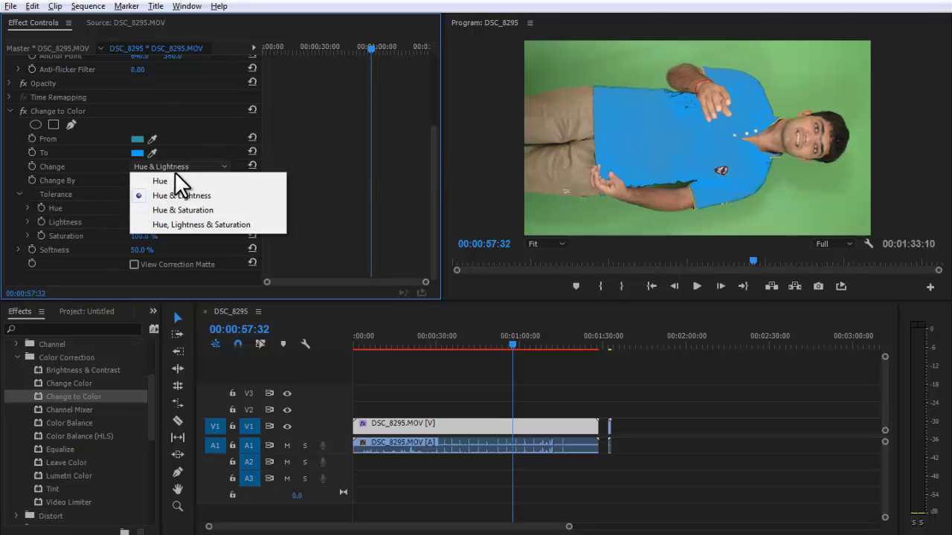
{"action": "left_click", "coordinate": [184, 209]}
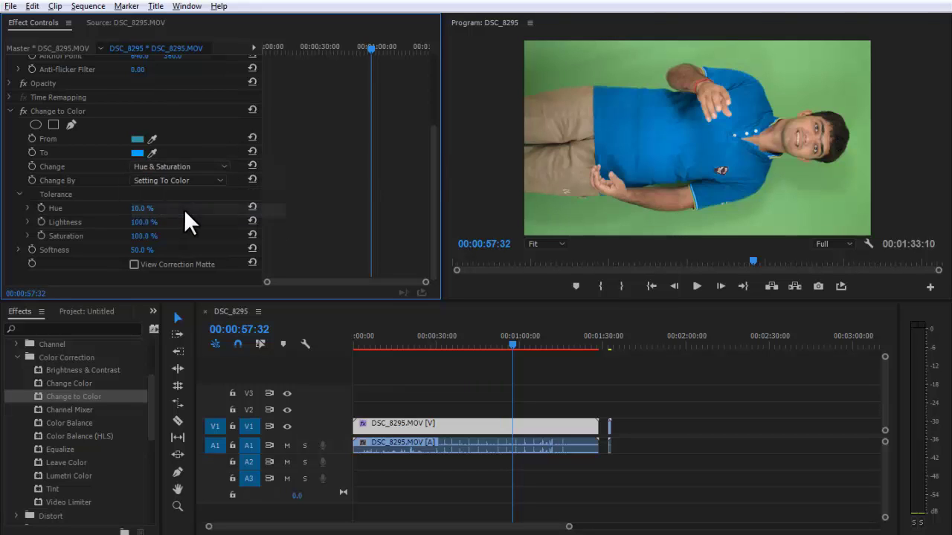
{"action": "left_click", "coordinate": [162, 165]}
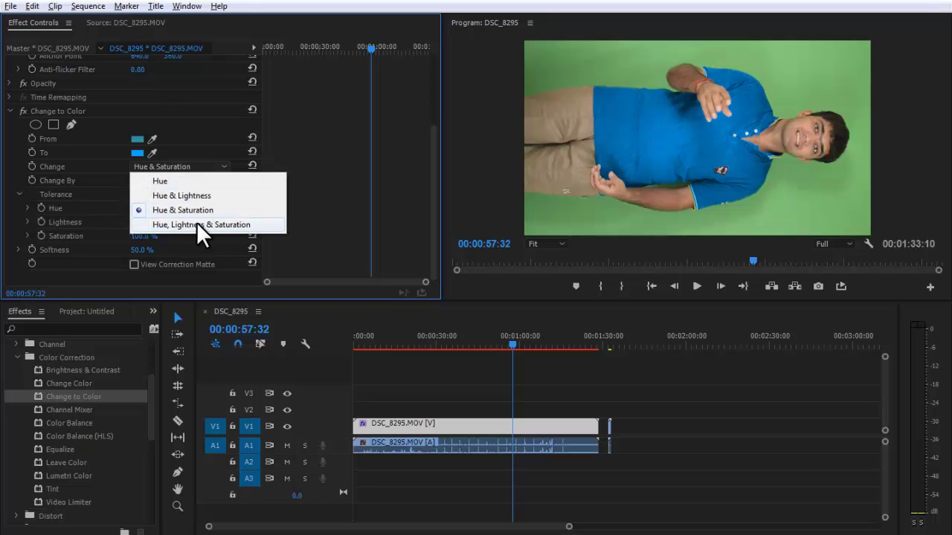
{"action": "left_click", "coordinate": [196, 222]}
{"action": "left_click", "coordinate": [174, 165]}
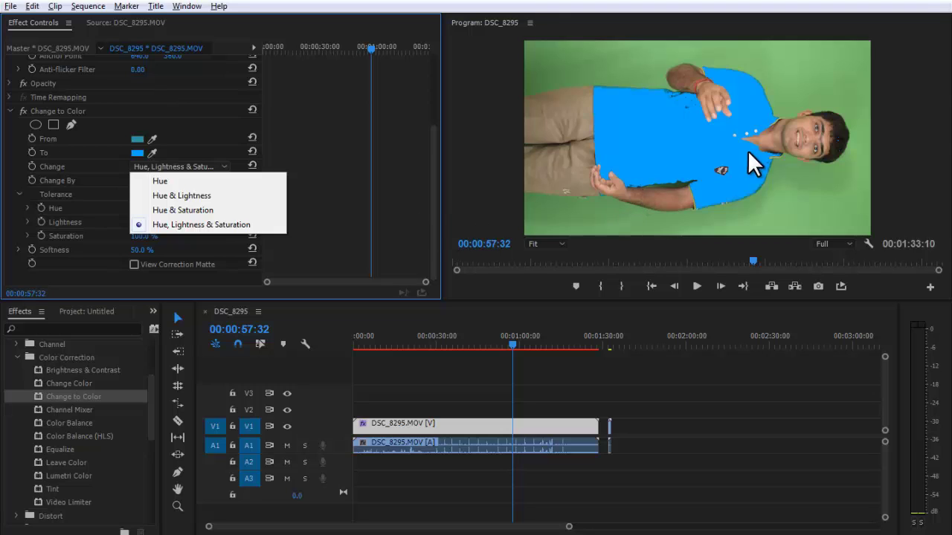
{"action": "left_click", "coordinate": [163, 182]}
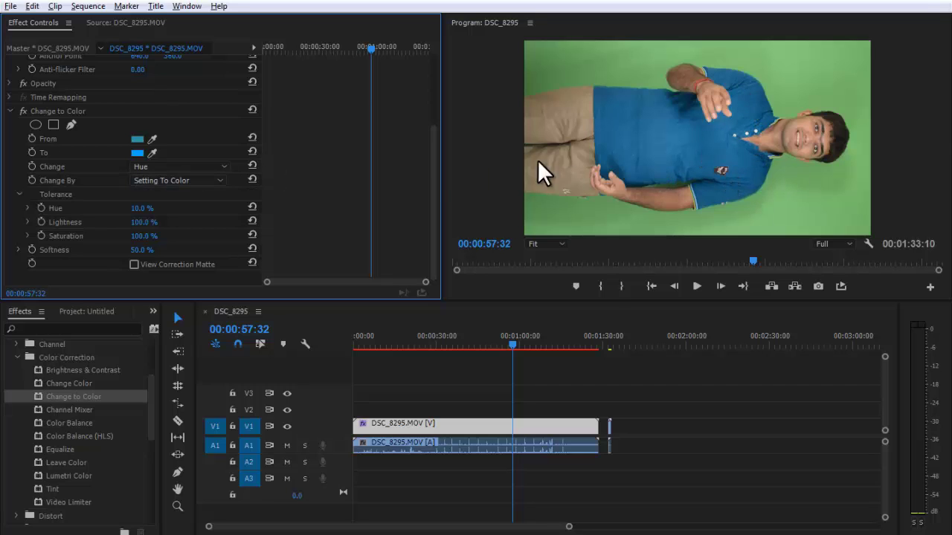
Switch Change to Hue & Saturation once more, then return it to Hue only
{"action": "left_click", "coordinate": [199, 181]}
{"action": "left_click", "coordinate": [164, 167]}
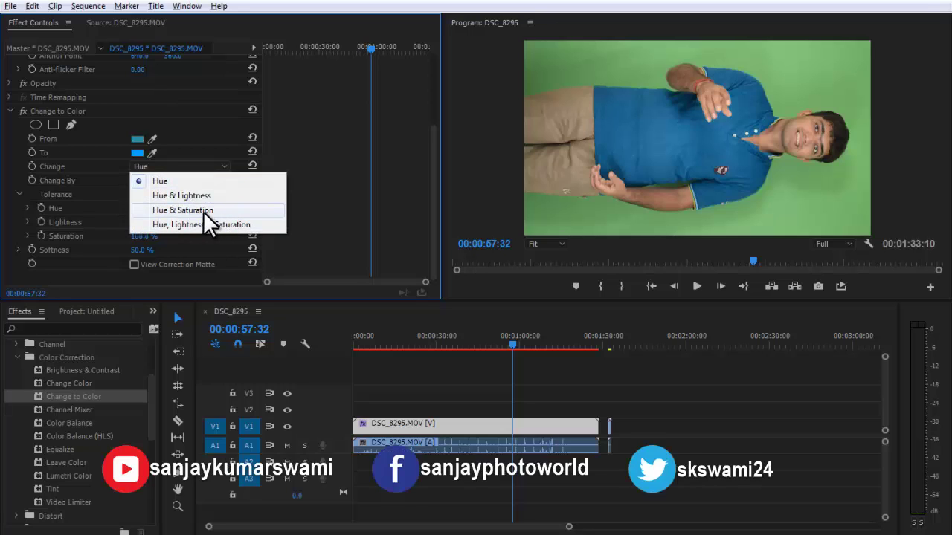
{"action": "left_click", "coordinate": [168, 182]}
{"action": "left_click", "coordinate": [177, 167]}
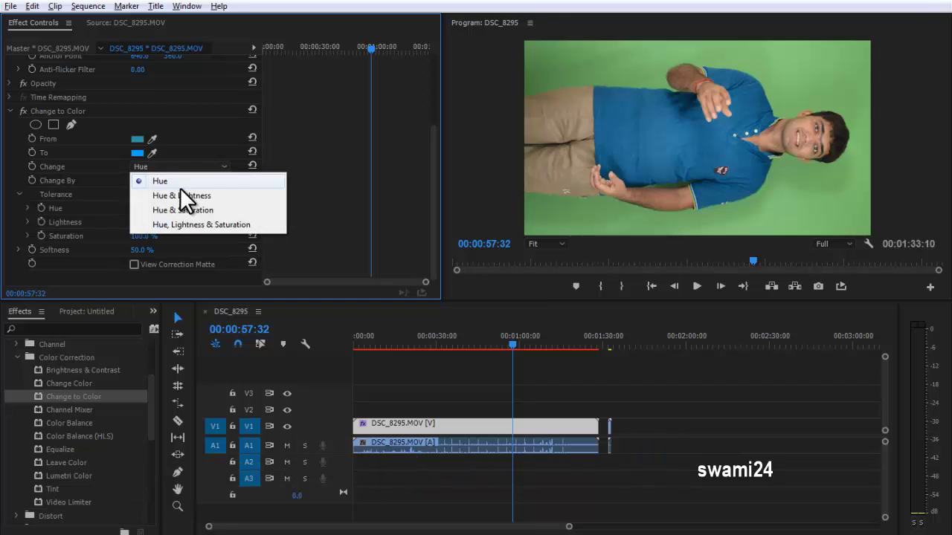
{"action": "left_click", "coordinate": [189, 209]}
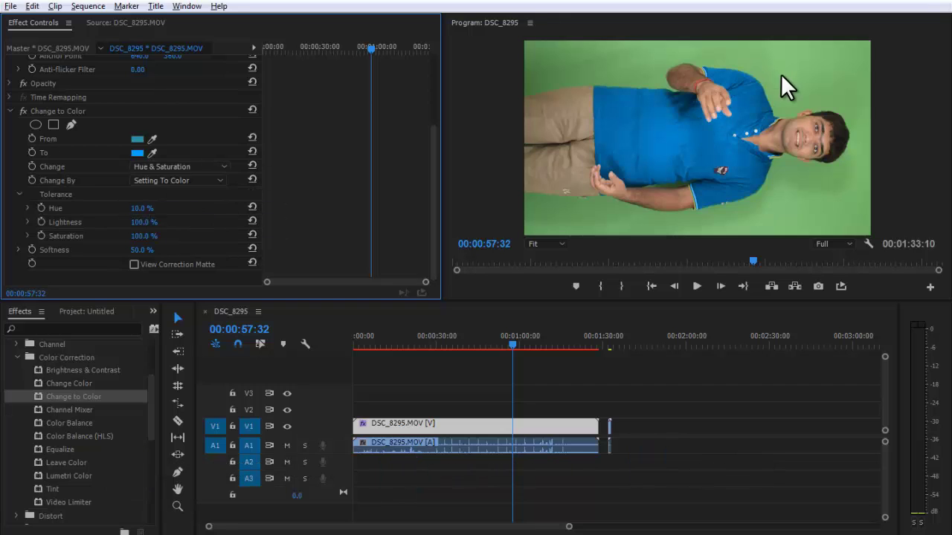
{"action": "left_click", "coordinate": [190, 165]}
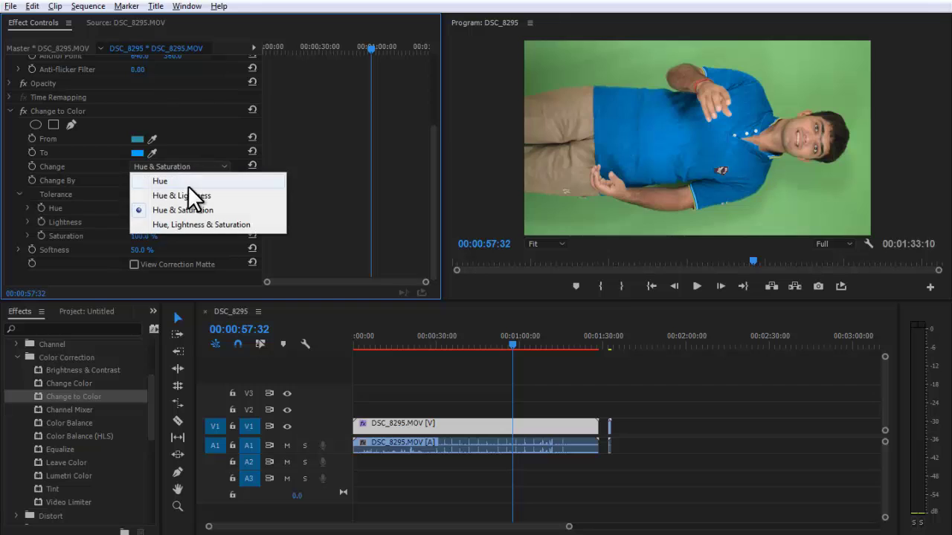
{"action": "left_click", "coordinate": [193, 182]}
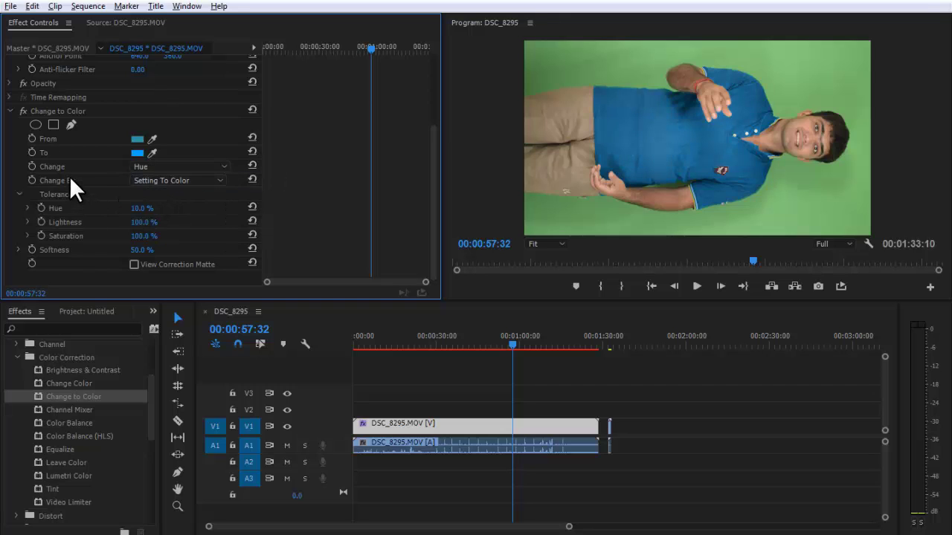
{"action": "left_click", "coordinate": [173, 184]}
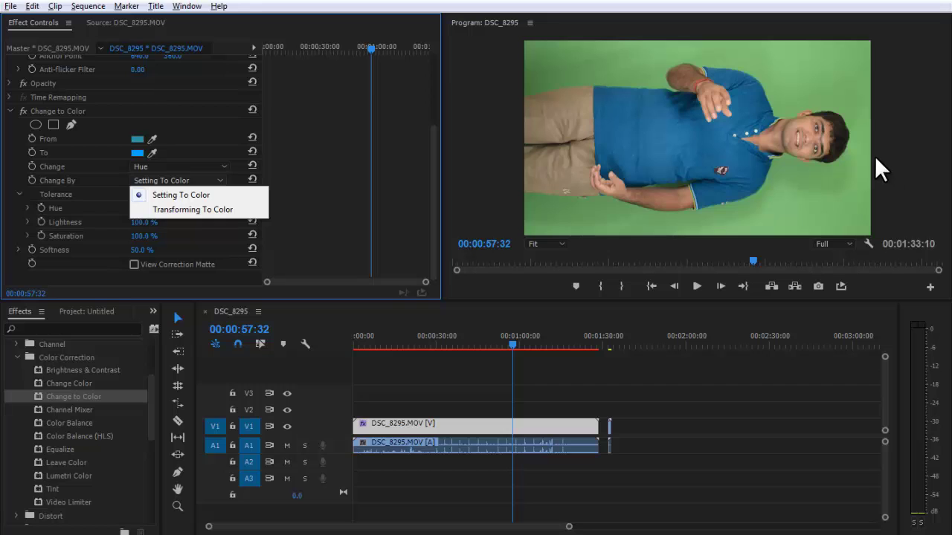
{"action": "left_click", "coordinate": [194, 209]}
{"action": "key", "text": "grave"}
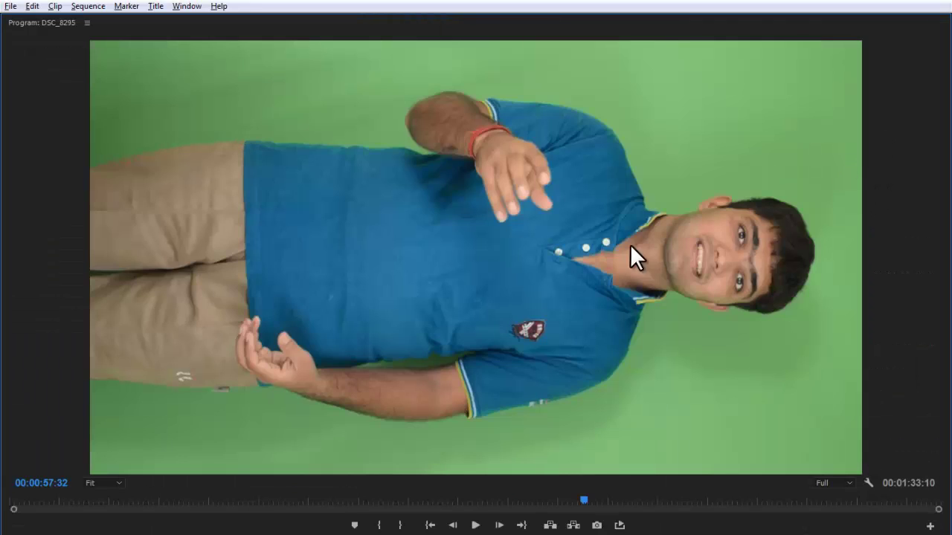
{"action": "key", "text": "grave"}
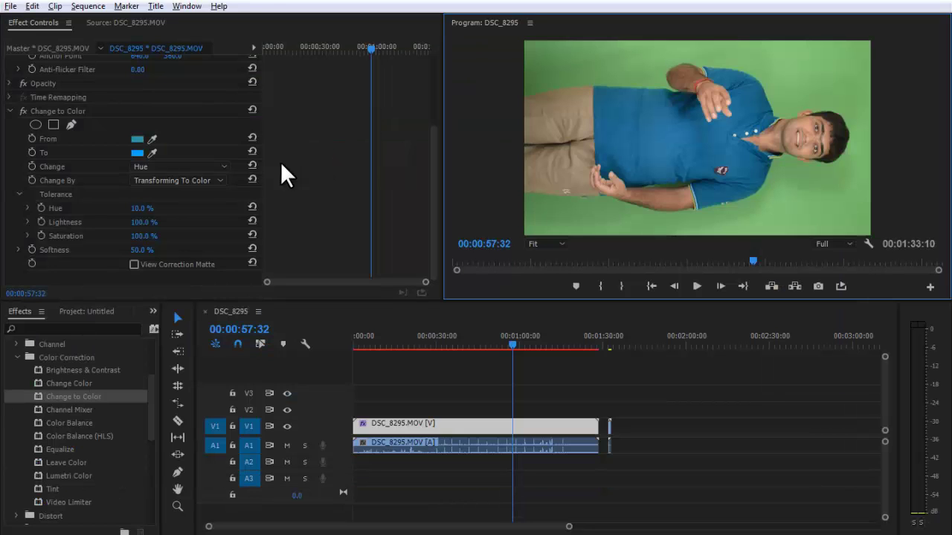
{"action": "left_click", "coordinate": [157, 180]}
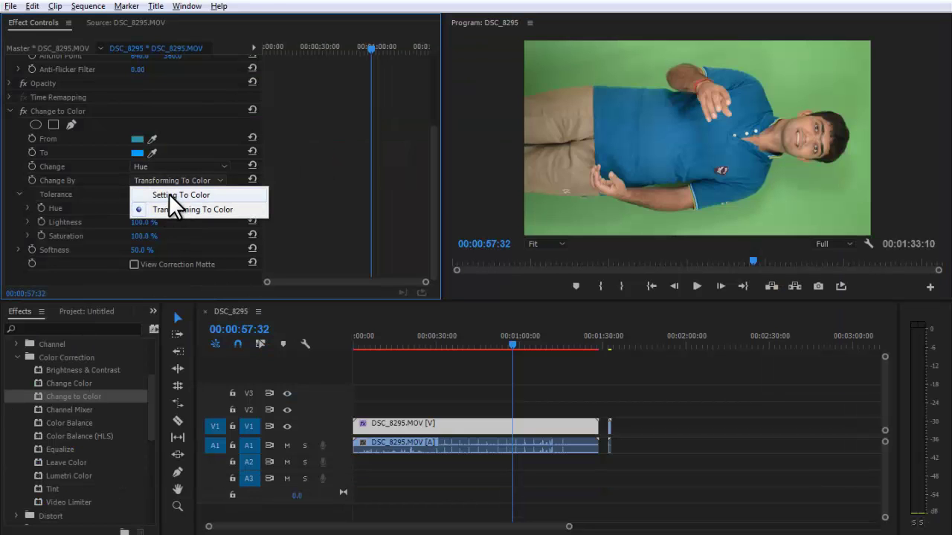
{"action": "left_click", "coordinate": [169, 193]}
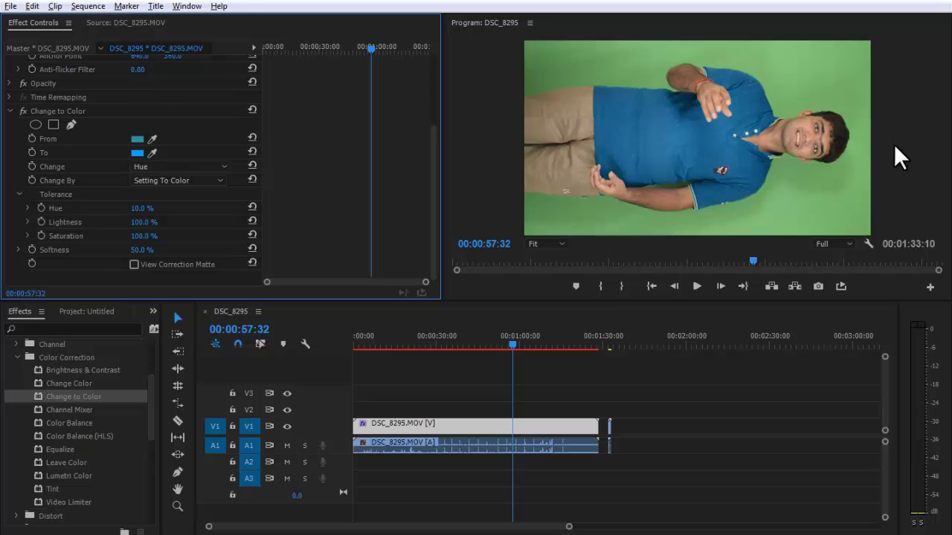
{"action": "key", "text": "grave"}
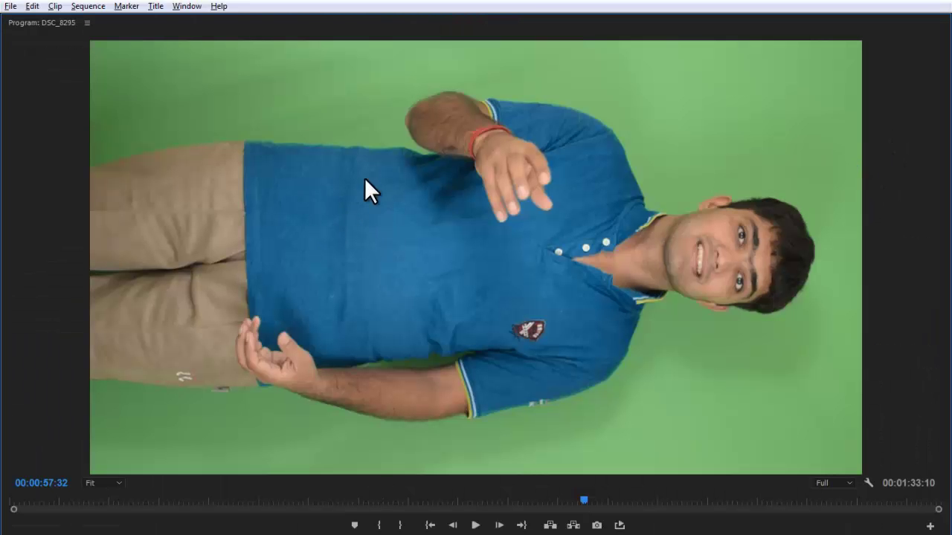
{"action": "key", "text": "grave"}
{"action": "left_click", "coordinate": [177, 182]}
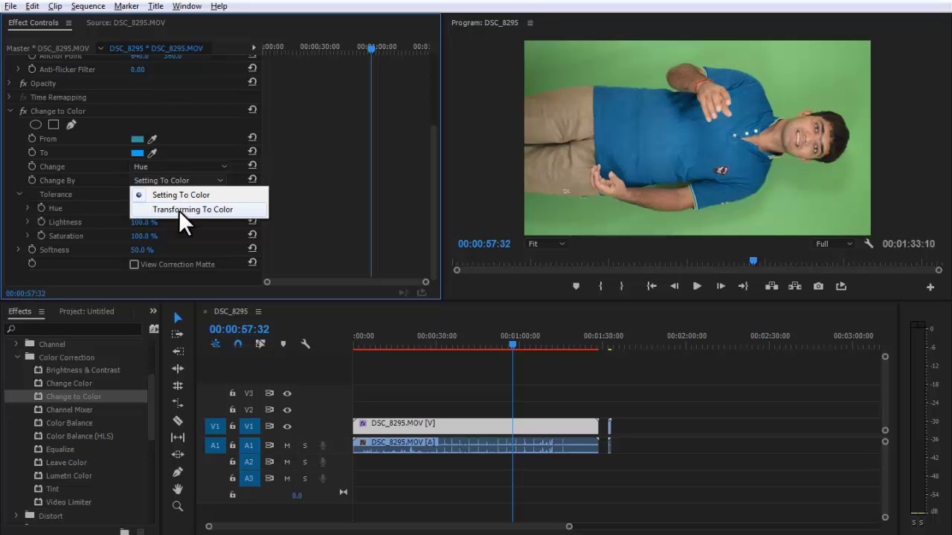
{"action": "left_click", "coordinate": [178, 210]}
{"action": "key", "text": "grave"}
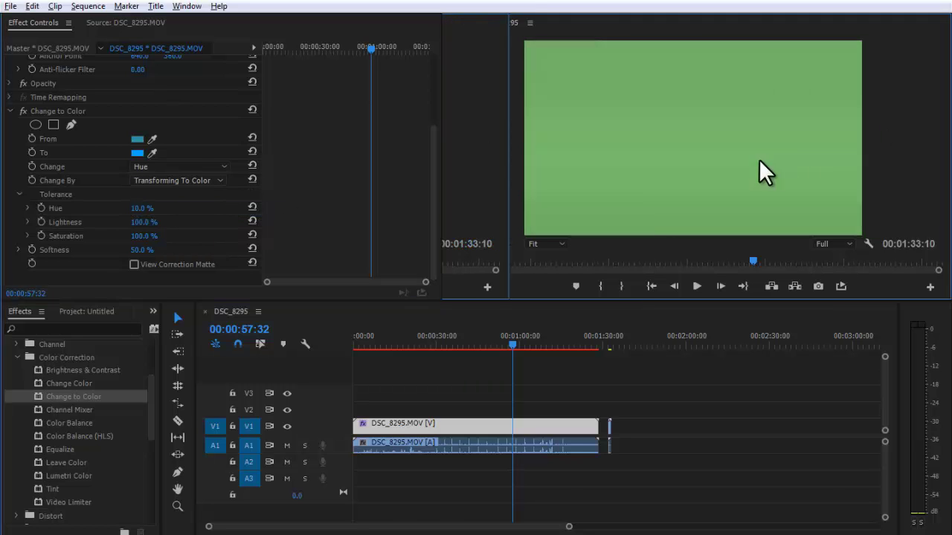
{"action": "key", "text": "grave"}
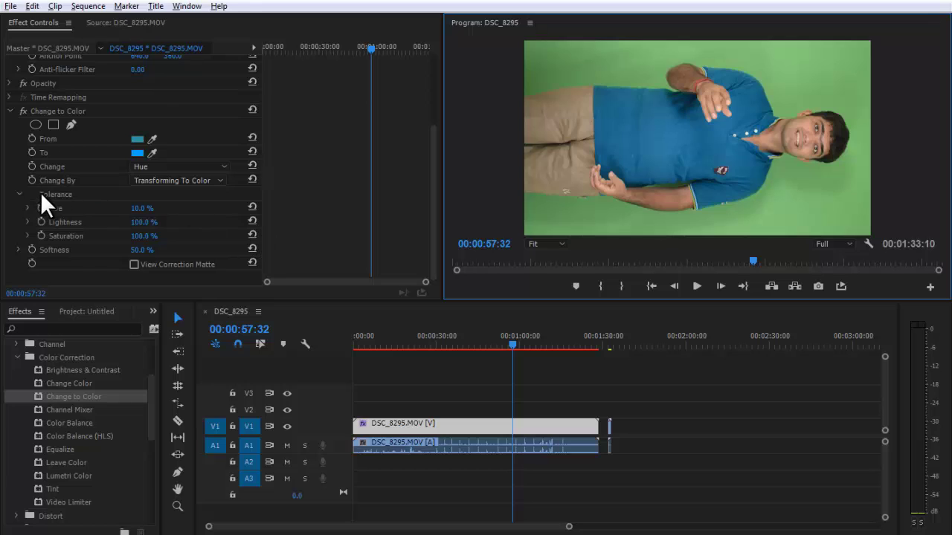
{"action": "key", "text": "ctrl+z"}
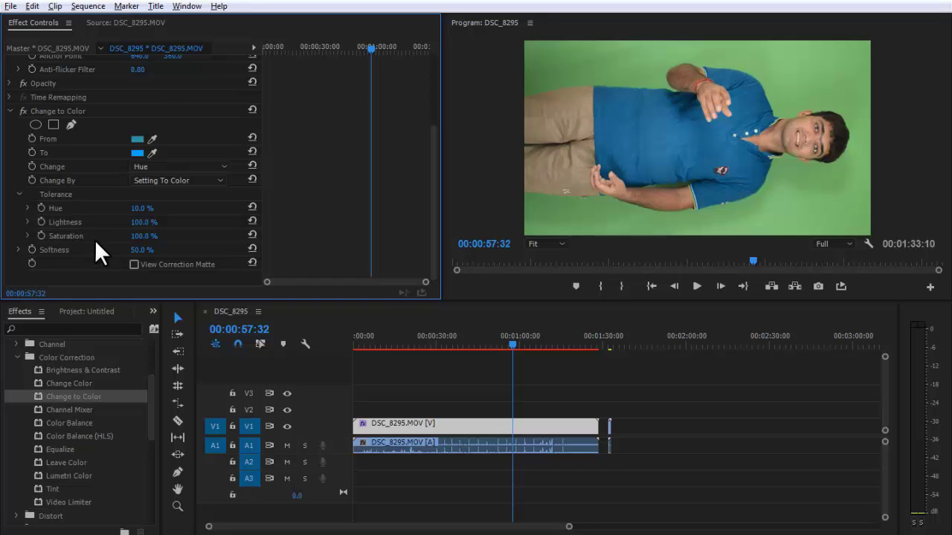
Test Hue tolerance at 70% then return it to 10%, set Lightness tolerance to 100% and raise Saturation tolerance
{"action": "left_click_drag", "start_coordinate": [138, 209], "coordinate": [158, 212]}
{"action": "left_click_drag", "start_coordinate": [158, 213], "coordinate": [146, 214]}
{"action": "left_click_drag", "start_coordinate": [138, 222], "coordinate": [421, 221]}
{"action": "mouse_move", "coordinate": [145, 237]}
{"action": "left_mouse_down"}
{"action": "mouse_move", "coordinate": [61, 257]}
{"action": "mouse_move", "coordinate": [248, 237]}
{"action": "left_mouse_up"}
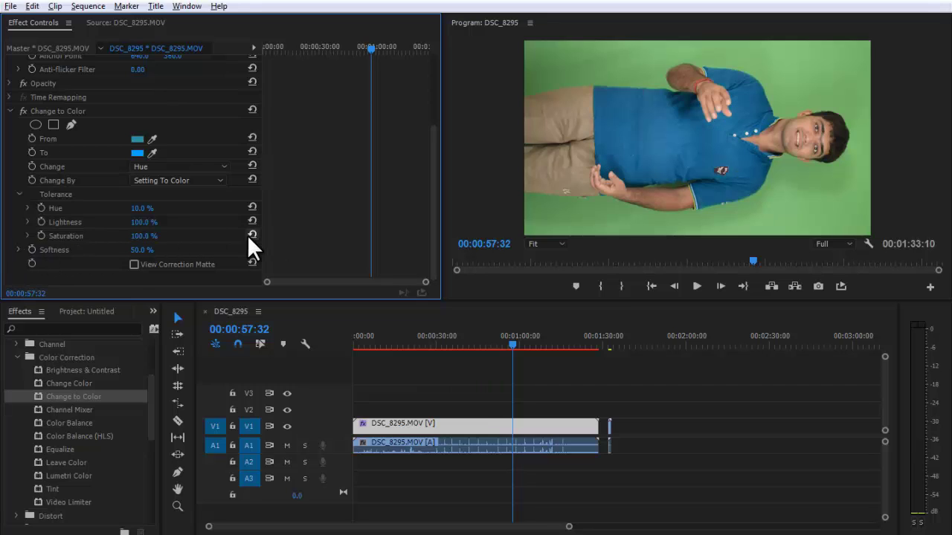
Show the correction matte and drop Softness from 100% to 0.0%, checking it in an enlarged preview
{"action": "left_click", "coordinate": [134, 265]}
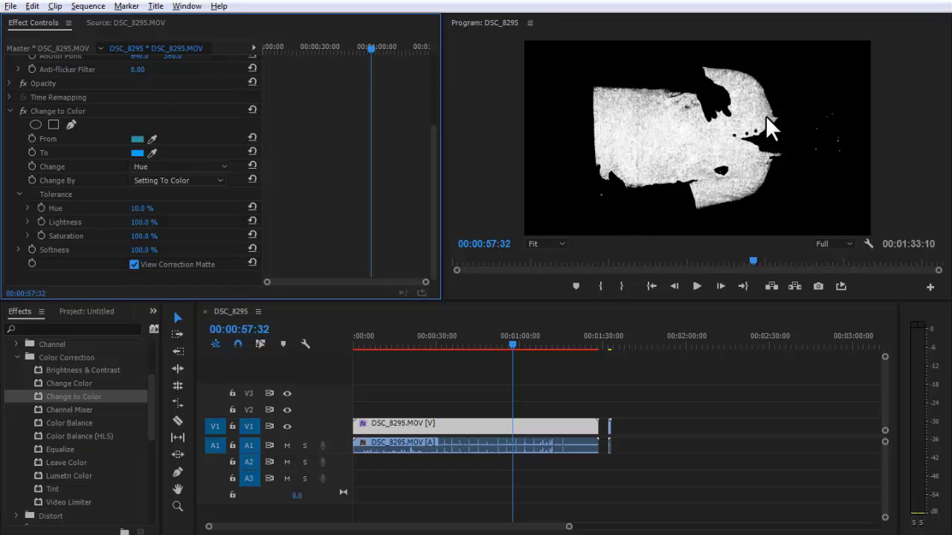
{"action": "left_click_drag", "start_coordinate": [139, 210], "coordinate": [160, 209]}
{"action": "left_click_drag", "start_coordinate": [145, 257], "coordinate": [375, 247]}
{"action": "left_click_drag", "start_coordinate": [145, 250], "coordinate": [112, 255]}
{"action": "left_click", "coordinate": [944, 163]}
{"action": "key", "text": "grave"}
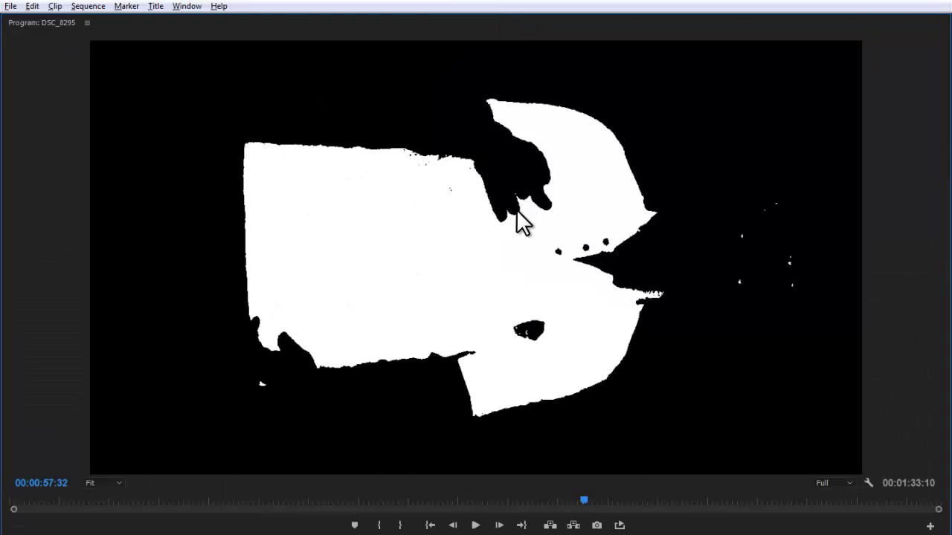
{"action": "key", "text": "grave"}
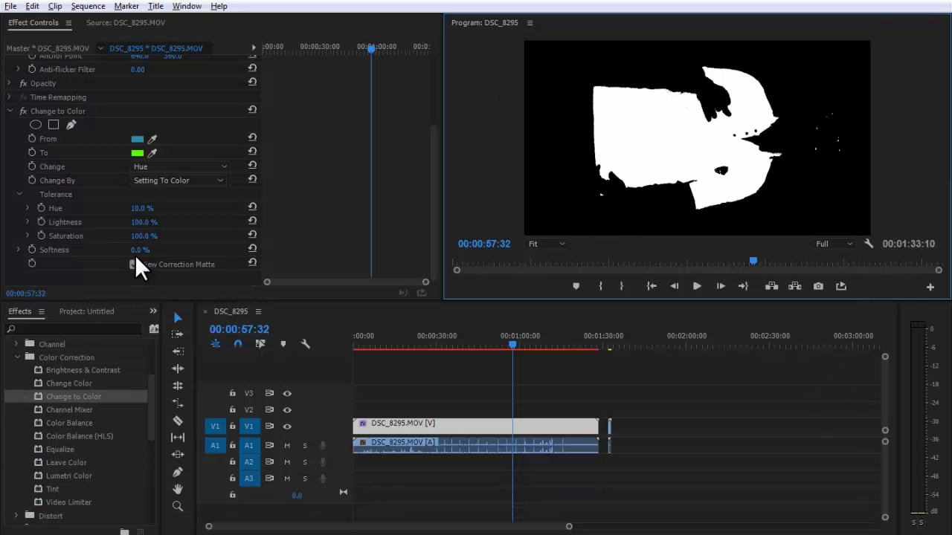
Turn off View Correction Matte and change the To colour to magenta FF00E4
{"action": "left_click", "coordinate": [135, 265]}
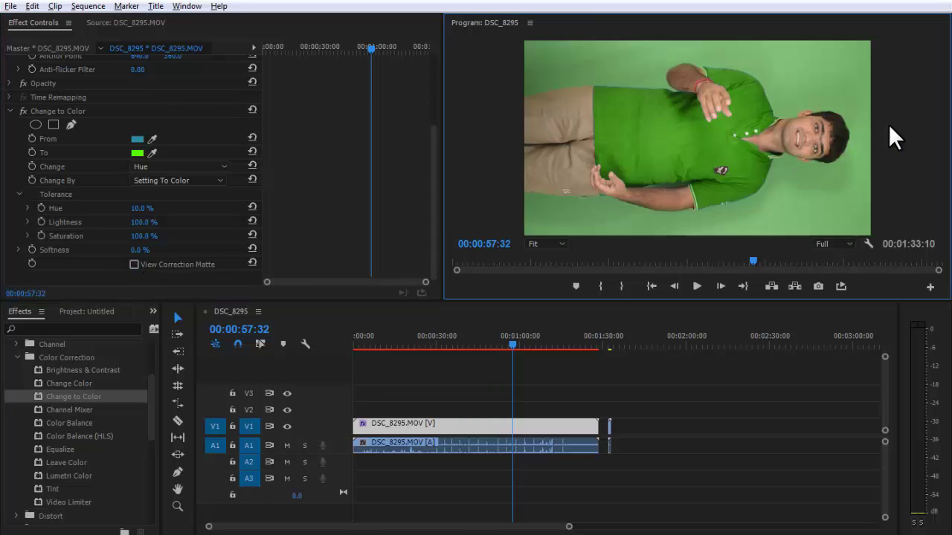
{"action": "key", "text": "grave"}
{"action": "key", "text": "grave"}
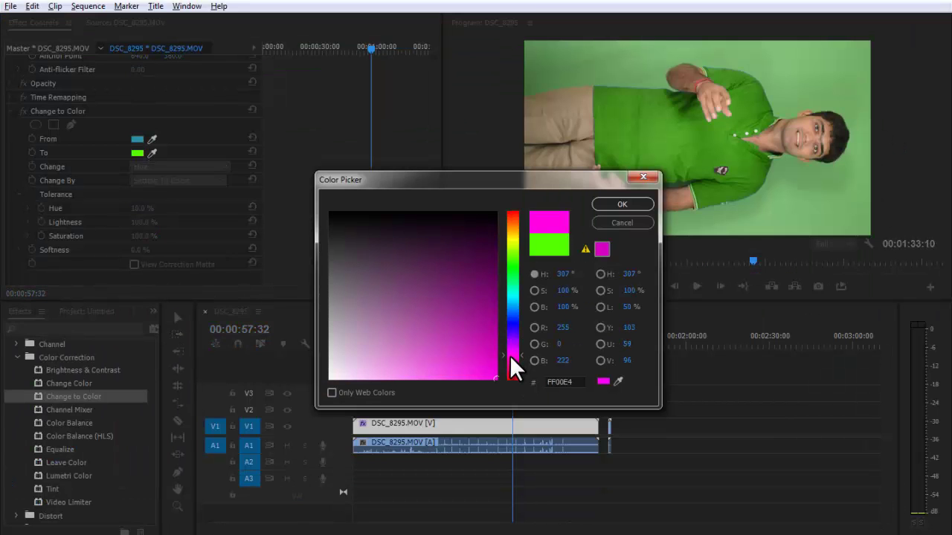
{"action": "left_click", "coordinate": [608, 204]}
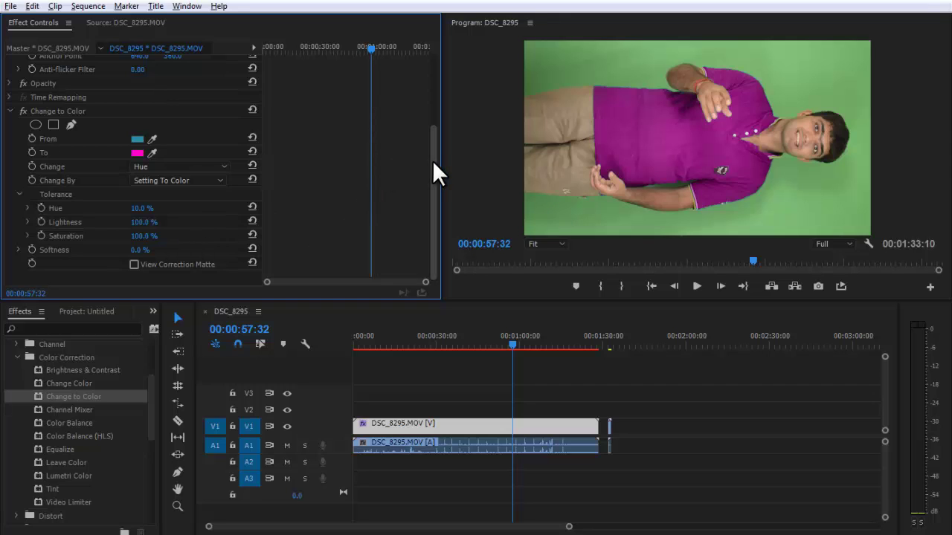
{"action": "mouse_move", "coordinate": [432, 160]}
{"action": "left_mouse_down"}
{"action": "mouse_move", "coordinate": [430, 147]}
{"action": "mouse_move", "coordinate": [432, 162]}
{"action": "left_mouse_up"}
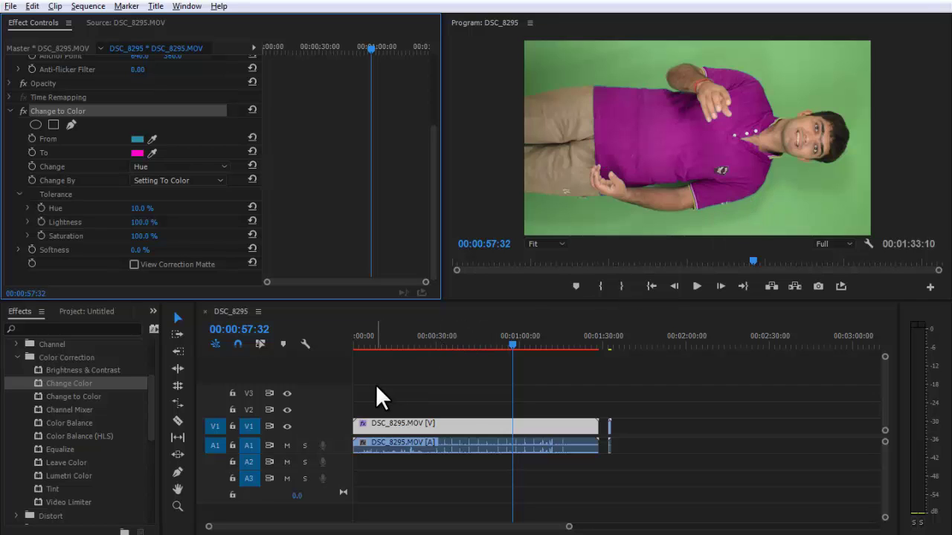
Collapse Color Correction and select Ultra Key under Video Effects > Keying
{"action": "left_click", "coordinate": [17, 357]}
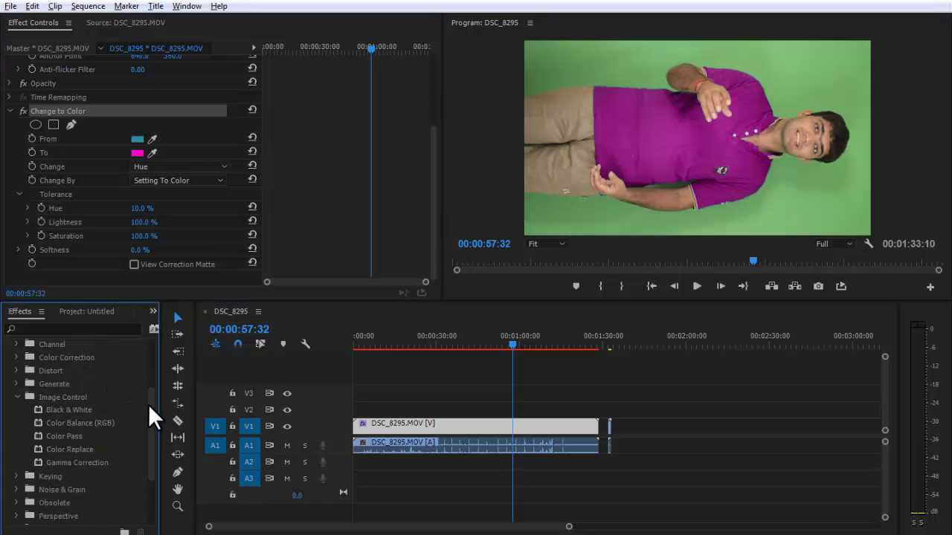
{"action": "left_click_drag", "start_coordinate": [151, 404], "coordinate": [157, 371]}
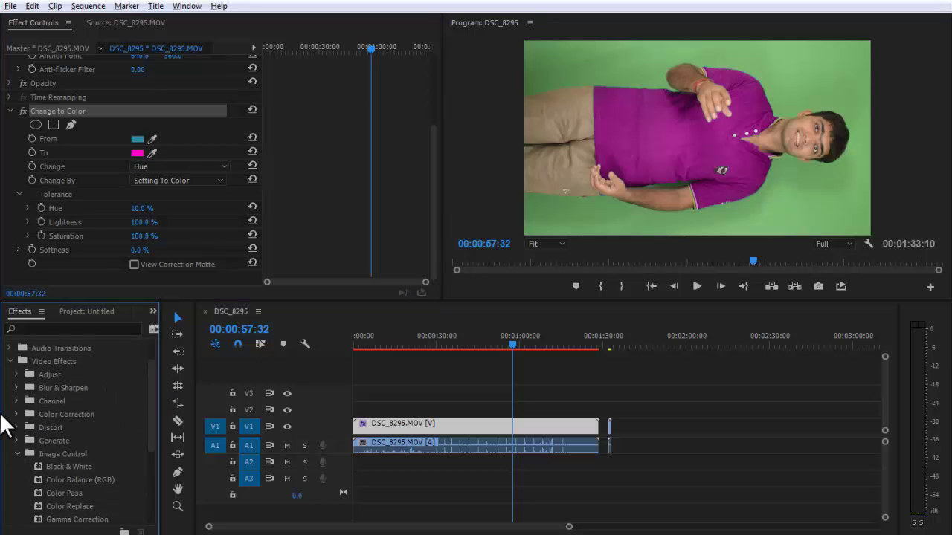
{"action": "scroll", "coordinate": [142, 427], "scroll_direction": "down", "scroll_amount": 5}
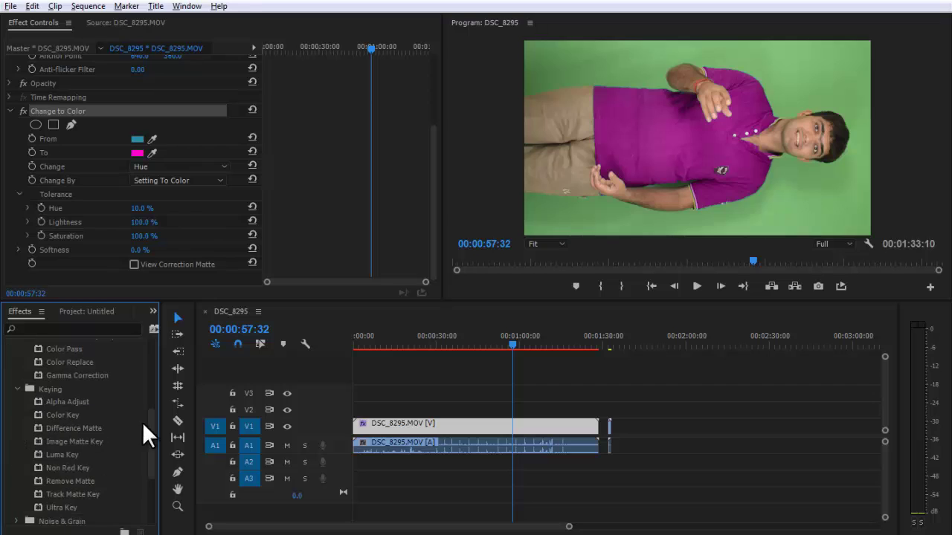
{"action": "left_click", "coordinate": [55, 504]}
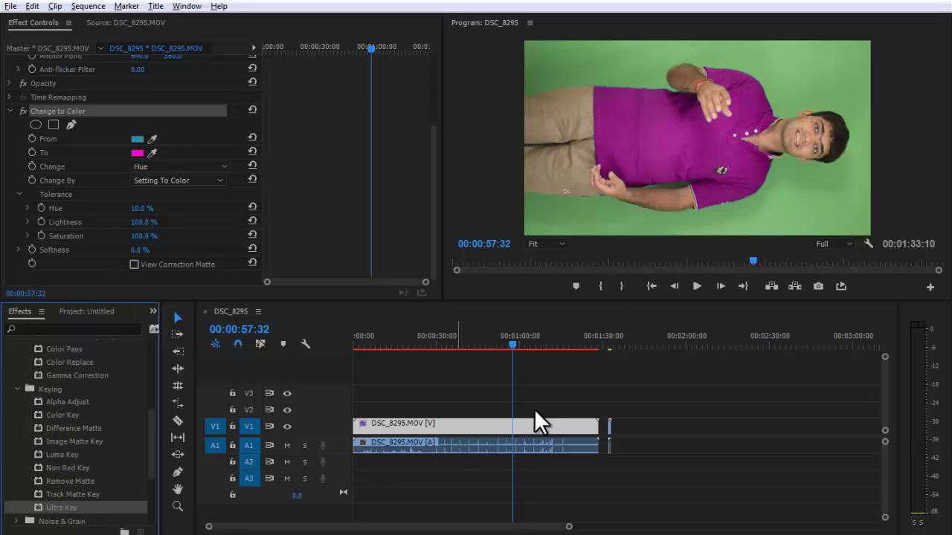
{"action": "left_click_drag", "start_coordinate": [432, 190], "coordinate": [438, 104]}
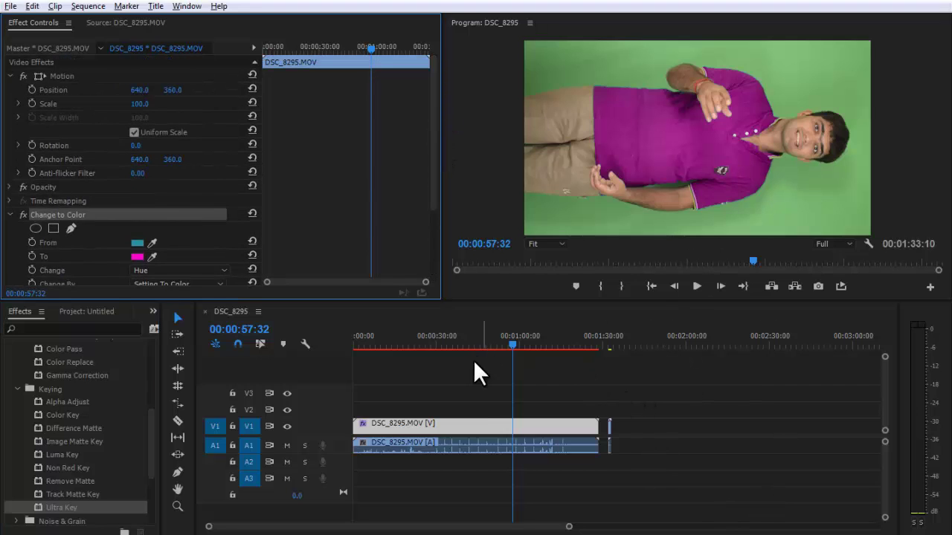
Set the clip's Motion Rotation to 270° after trying 90°, and Scale to about 60
{"action": "left_click", "coordinate": [474, 423]}
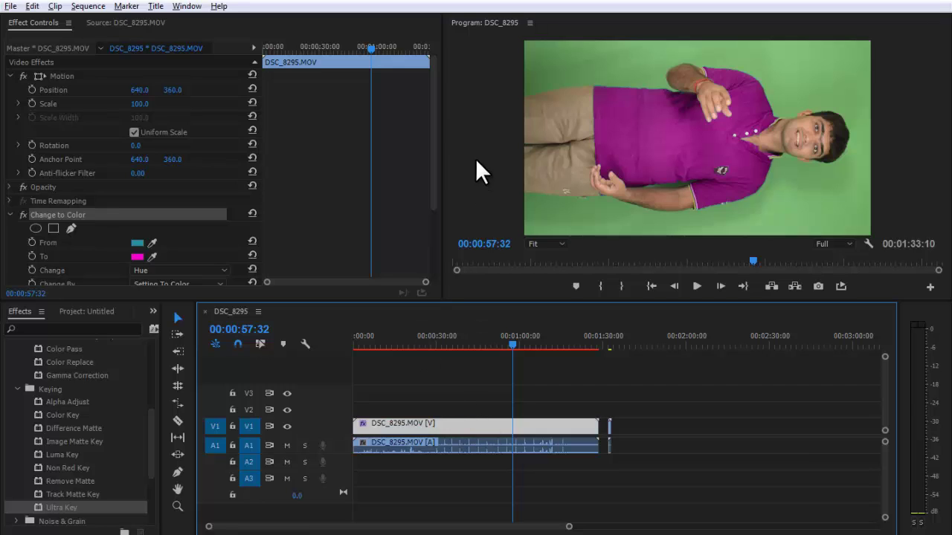
{"action": "left_click", "coordinate": [432, 102]}
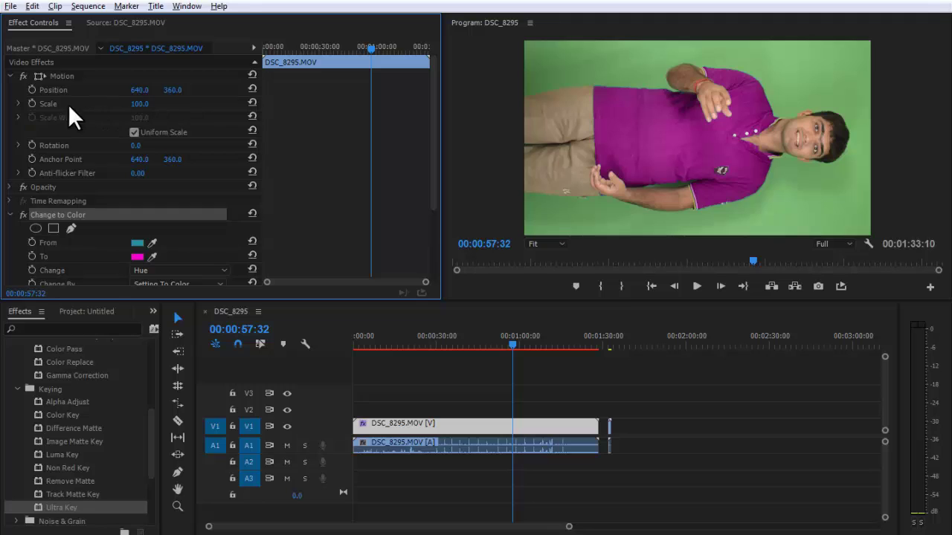
{"action": "left_click", "coordinate": [57, 75]}
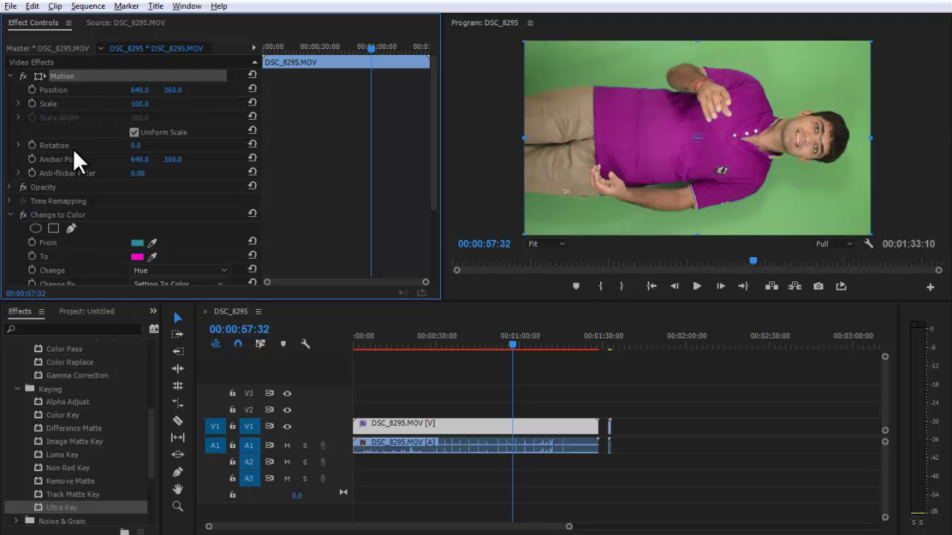
{"action": "left_click", "coordinate": [137, 146]}
{"action": "type", "text": "90"}
{"action": "key", "text": "Return"}
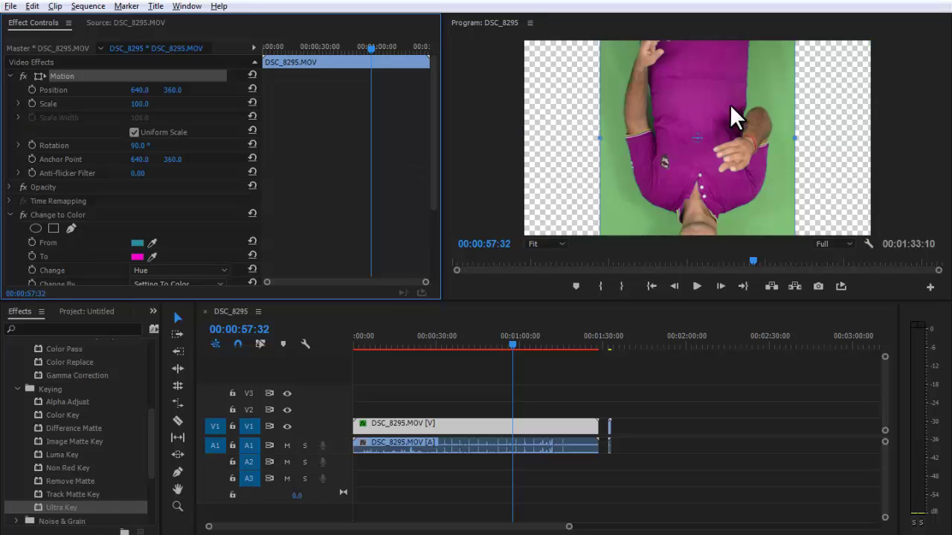
{"action": "left_click", "coordinate": [138, 145]}
{"action": "type", "text": "270"}
{"action": "key", "text": "Return"}
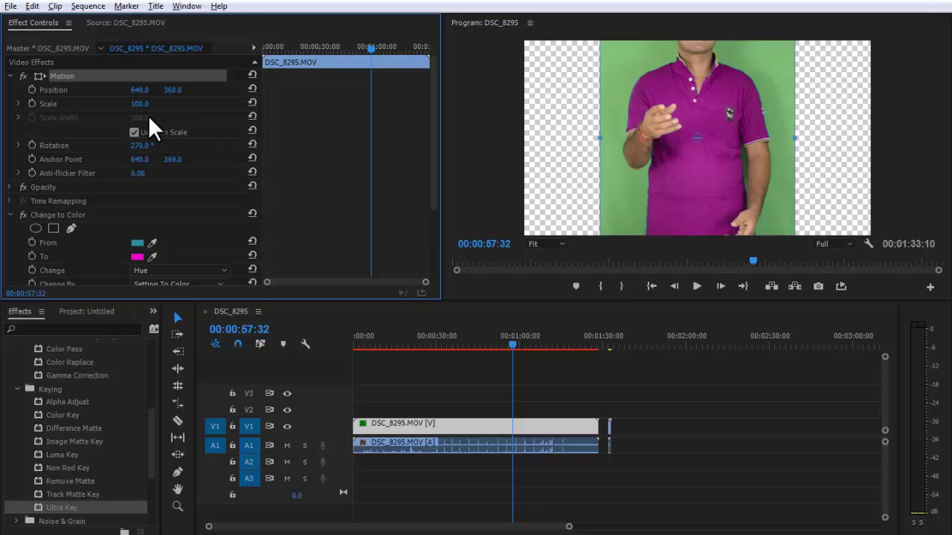
{"action": "left_click_drag", "start_coordinate": [147, 106], "coordinate": [124, 122]}
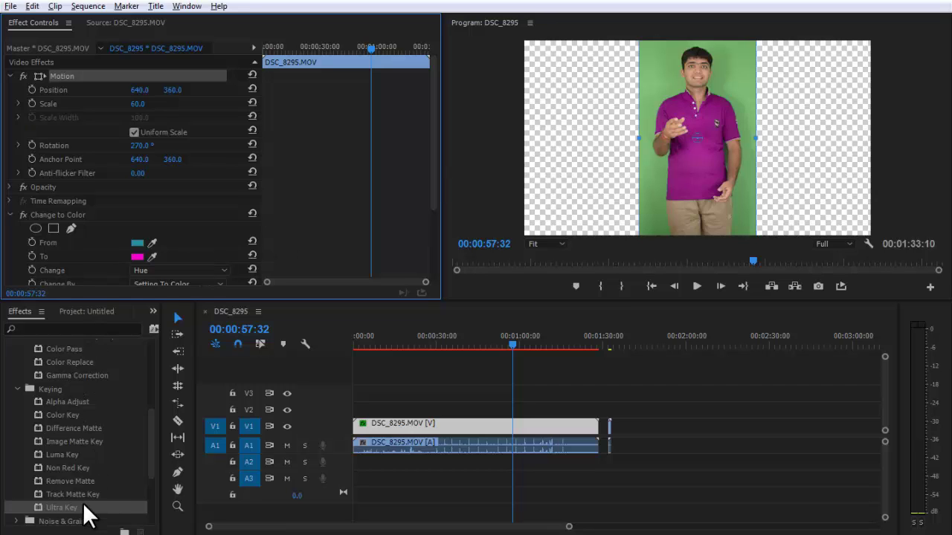
Apply Ultra Key to the V1 clip and eyedrop the green background as Key Color
{"action": "left_click_drag", "start_coordinate": [83, 505], "coordinate": [441, 428]}
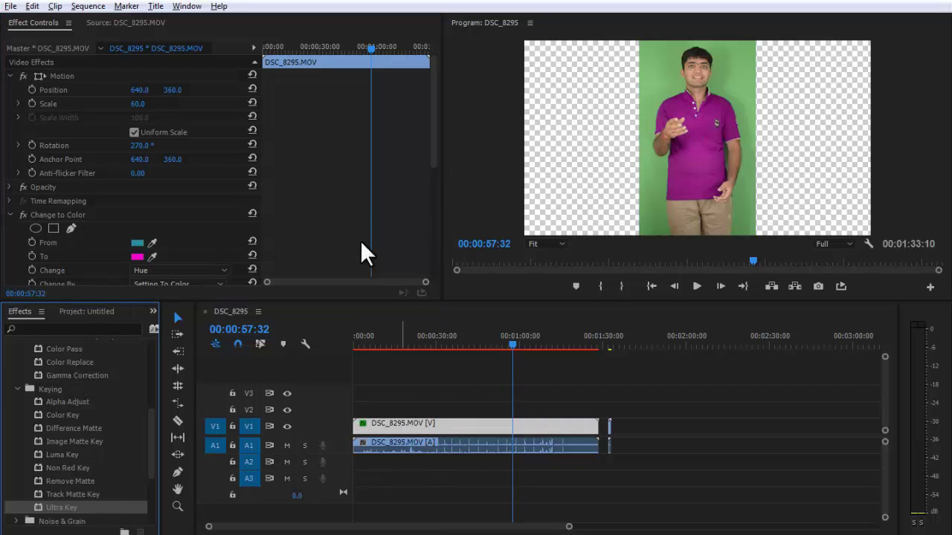
{"action": "left_click_drag", "start_coordinate": [432, 94], "coordinate": [433, 191]}
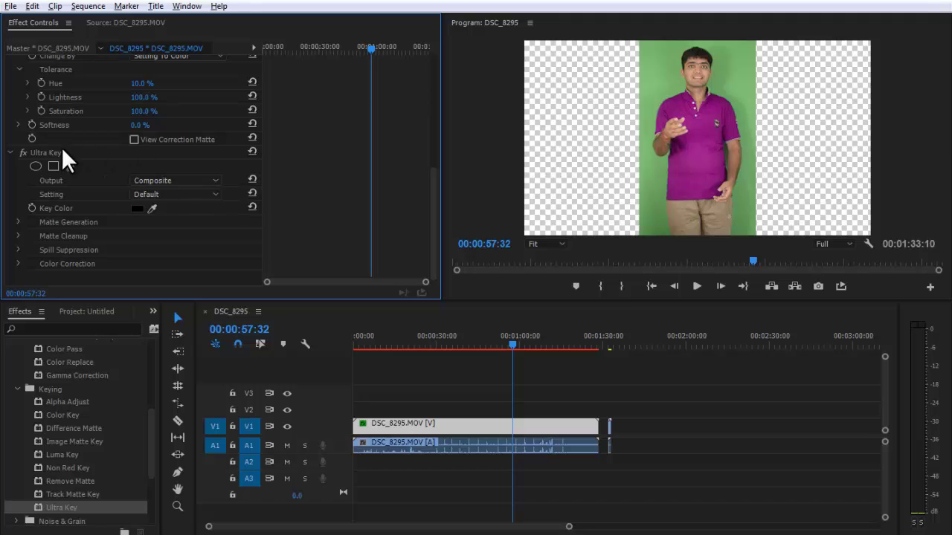
{"action": "left_click", "coordinate": [42, 152]}
{"action": "left_click", "coordinate": [151, 208]}
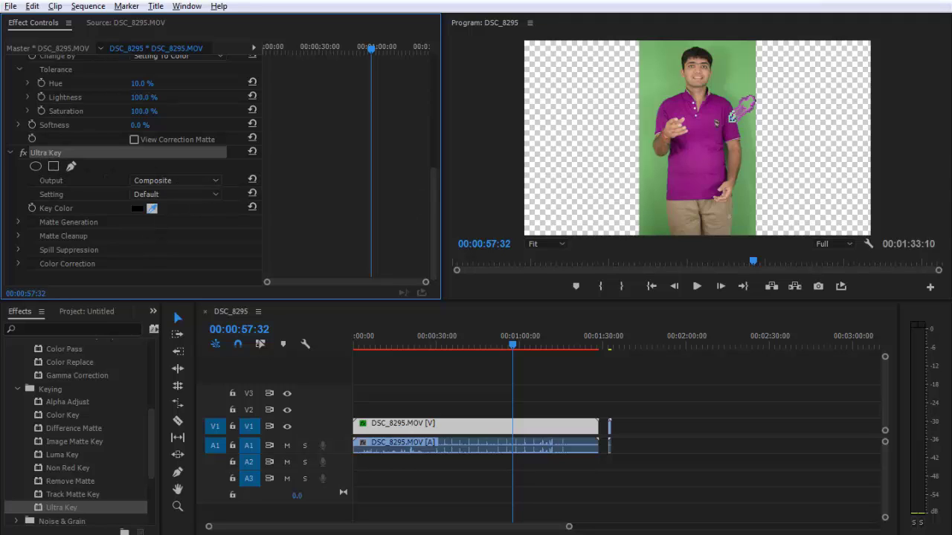
{"action": "left_click", "coordinate": [653, 213]}
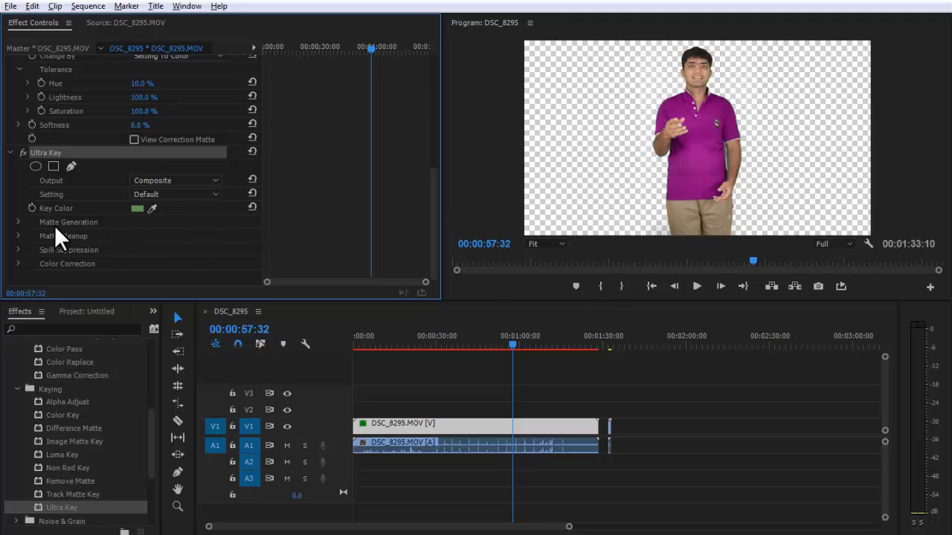
Increase Matte Cleanup Choke and raise Matte Generation Pedestal to 100
{"action": "left_click", "coordinate": [18, 236]}
{"action": "left_click_drag", "start_coordinate": [137, 249], "coordinate": [168, 249]}
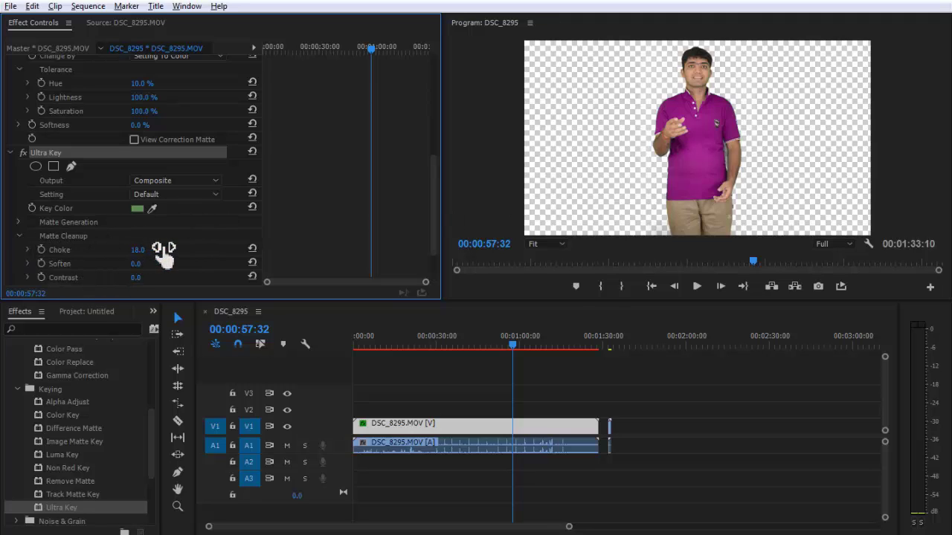
{"action": "left_click", "coordinate": [27, 222]}
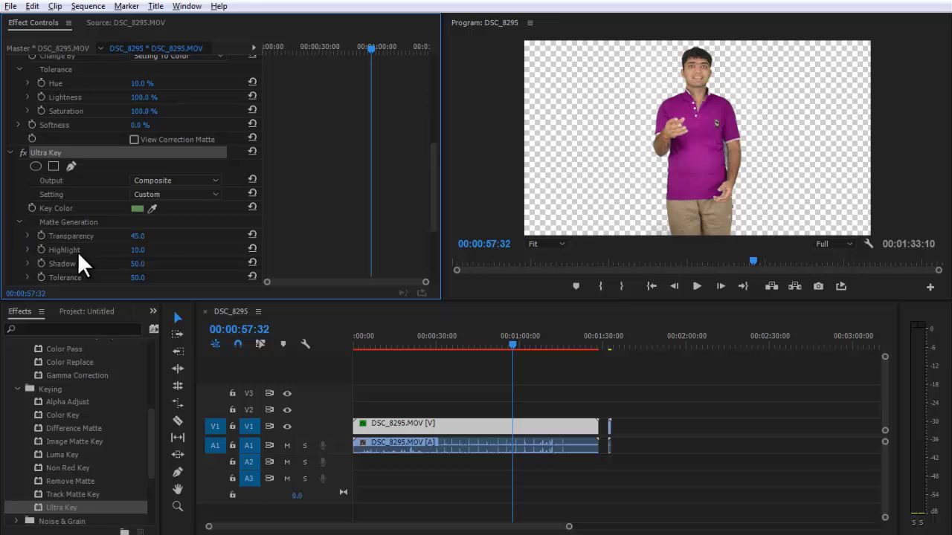
{"action": "left_click_drag", "start_coordinate": [136, 279], "coordinate": [380, 245]}
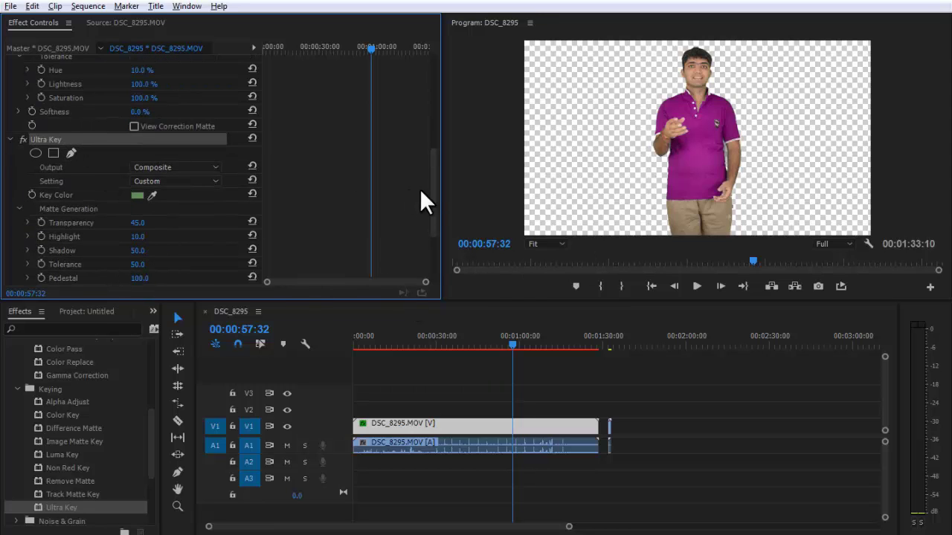
{"action": "scroll", "coordinate": [438, 177], "scroll_direction": "up", "scroll_amount": 5}
Move the presenter to the left of the frame and Alt-drag a duplicate onto V2
{"action": "left_click", "coordinate": [31, 75]}
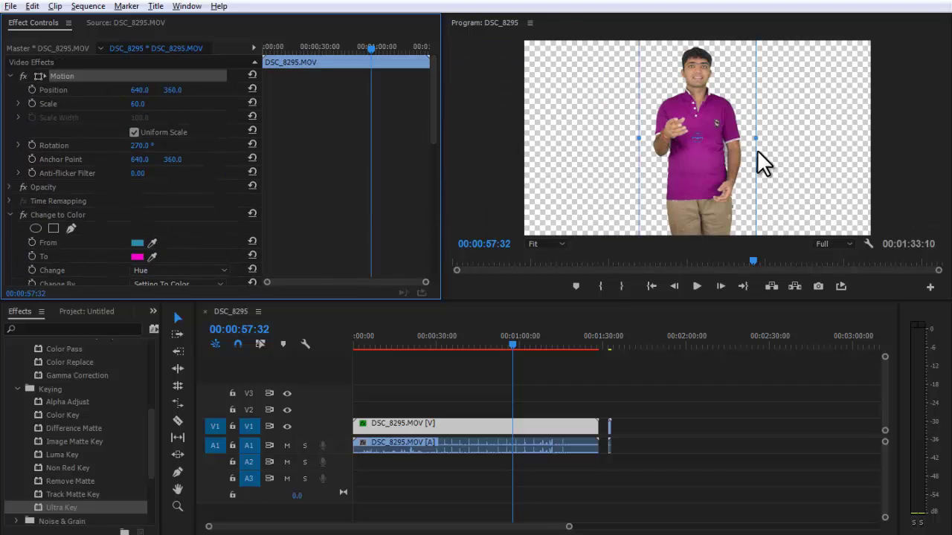
{"action": "left_click_drag", "start_coordinate": [716, 130], "coordinate": [600, 128]}
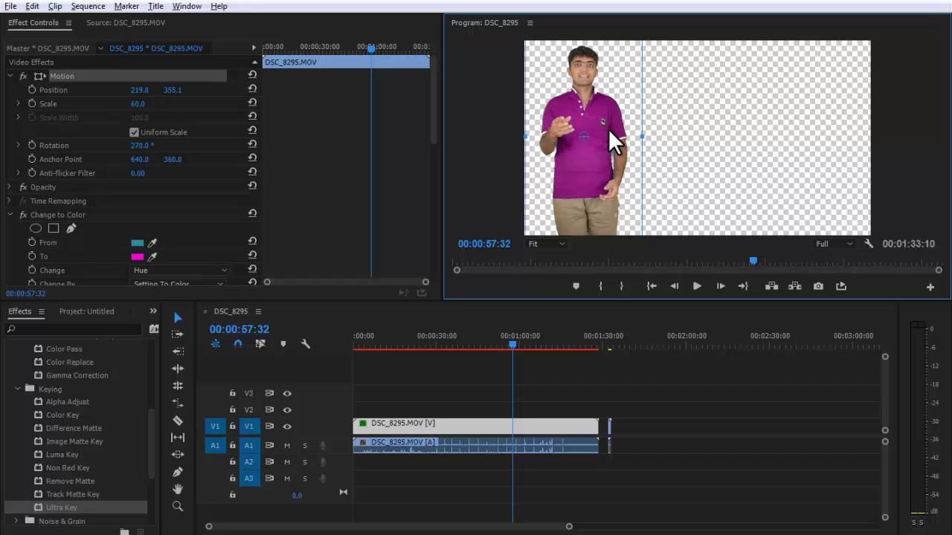
{"action": "left_click_drag", "start_coordinate": [466, 421], "coordinate": [511, 412], "text": "alt"}
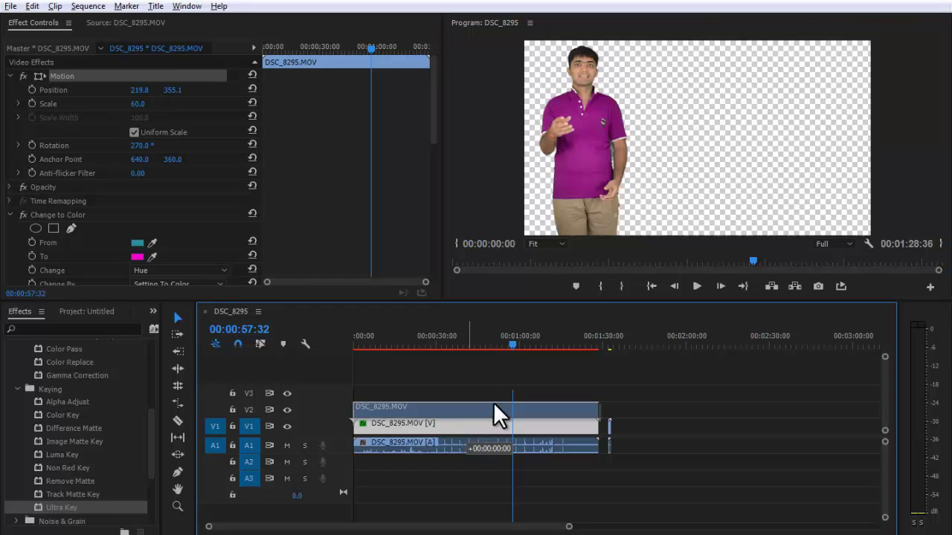
Move the V1 copy to the right side of the frame, returning to about 35 seconds
{"action": "left_click", "coordinate": [514, 421]}
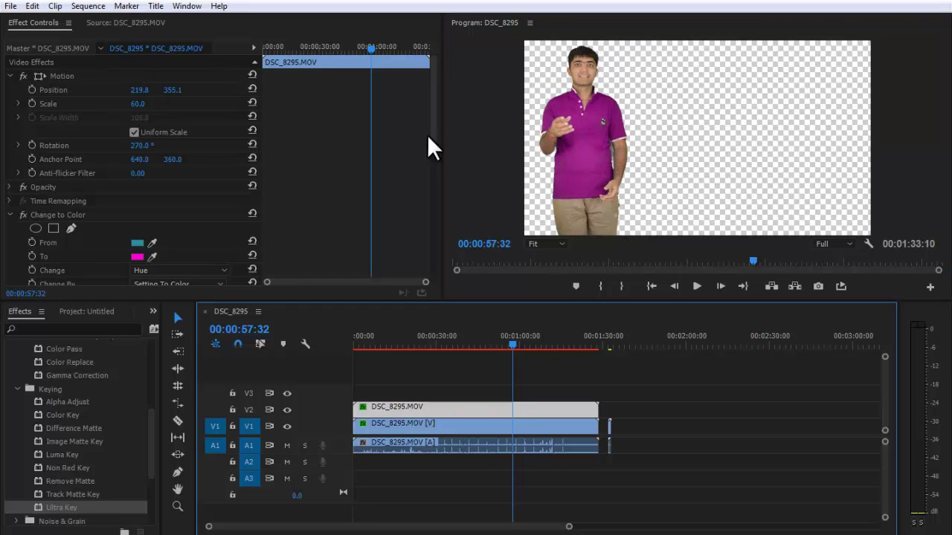
{"action": "left_click", "coordinate": [40, 76]}
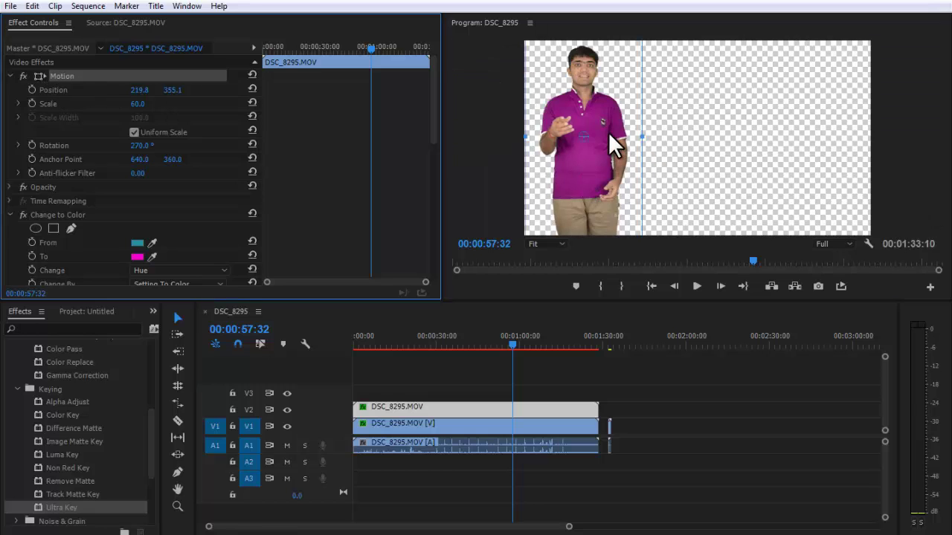
{"action": "left_click_drag", "start_coordinate": [610, 132], "coordinate": [782, 133]}
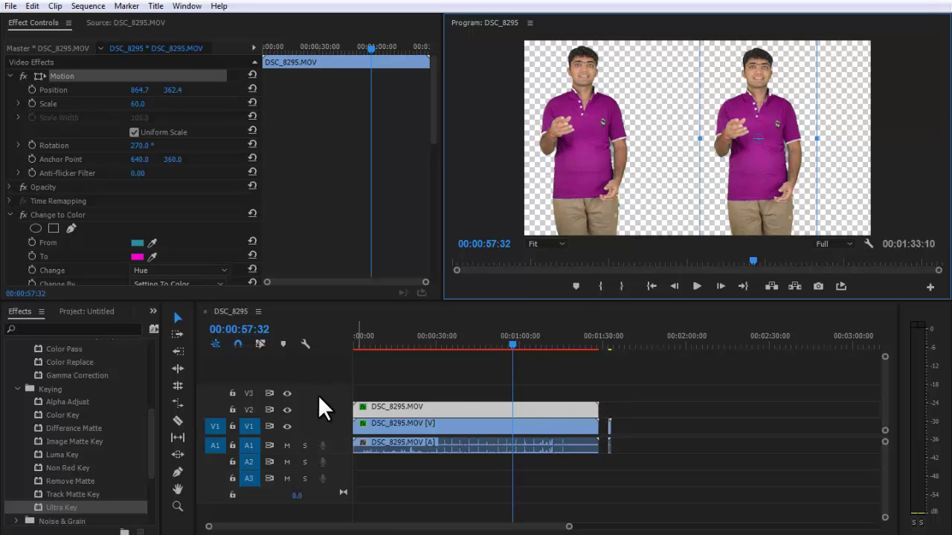
{"action": "left_click_drag", "start_coordinate": [436, 343], "coordinate": [451, 345]}
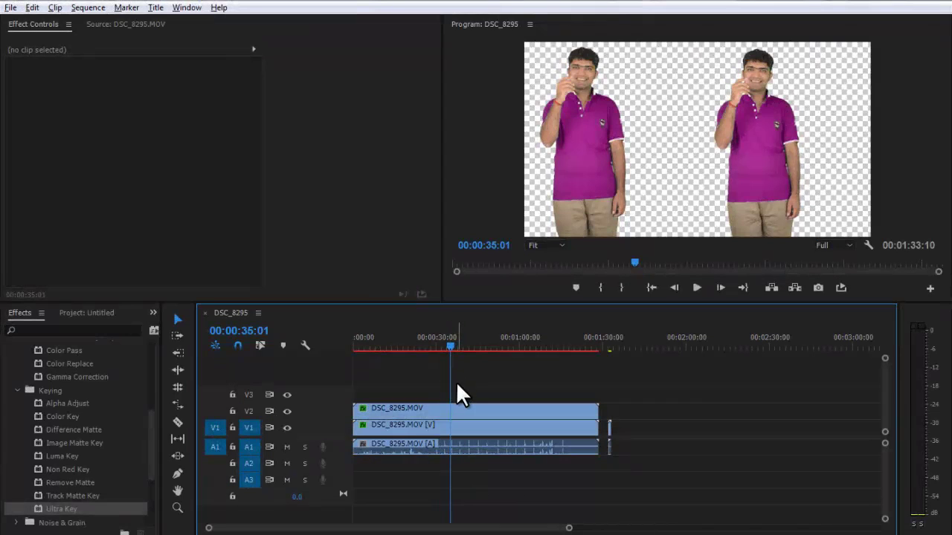
Open the DSC_8296 sequence, select the V3 clip and its Change Color Hue Transform keyframes
{"action": "left_click", "coordinate": [442, 410]}
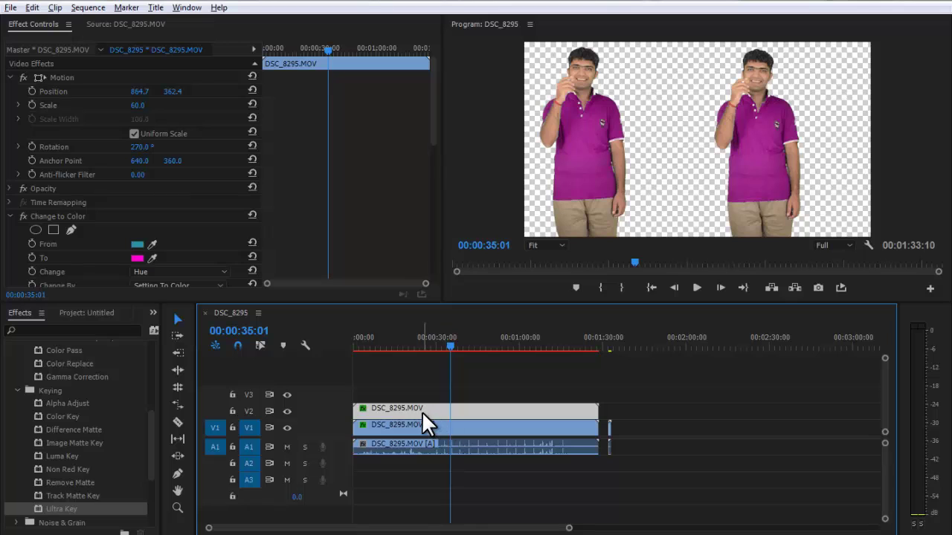
{"action": "left_click", "coordinate": [72, 311]}
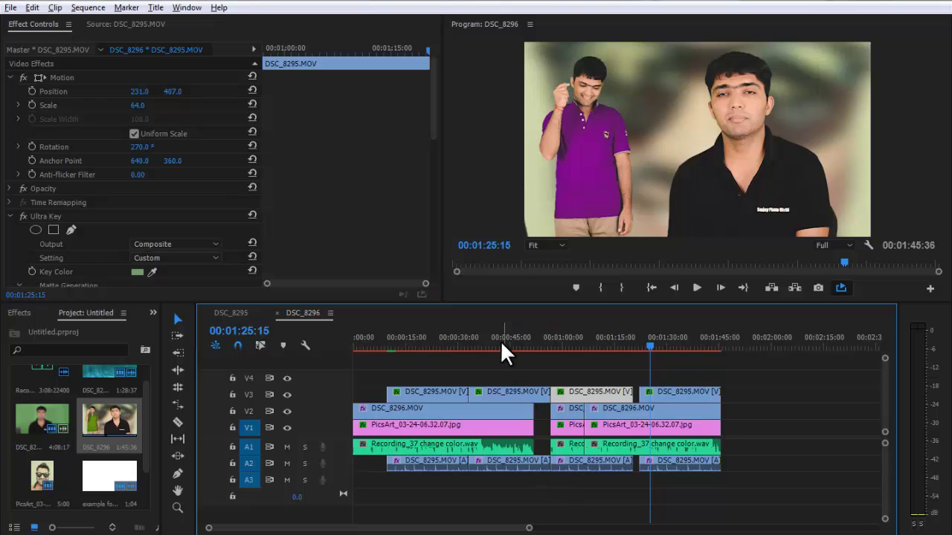
{"action": "mouse_move", "coordinate": [491, 339]}
{"action": "left_mouse_down"}
{"action": "mouse_move", "coordinate": [382, 338]}
{"action": "mouse_move", "coordinate": [396, 338]}
{"action": "left_mouse_up"}
{"action": "left_click", "coordinate": [420, 394]}
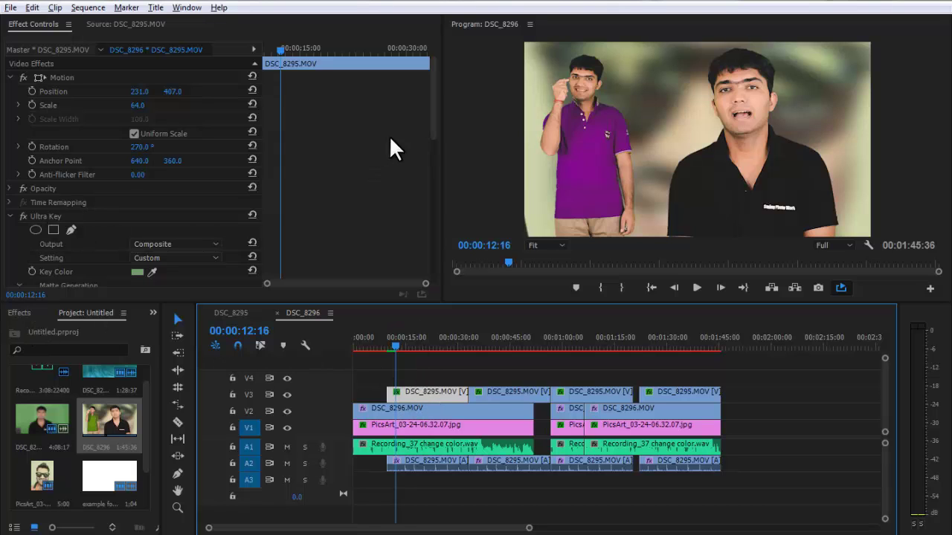
{"action": "left_click_drag", "start_coordinate": [429, 105], "coordinate": [428, 239]}
{"action": "left_click_drag", "start_coordinate": [413, 139], "coordinate": [274, 167]}
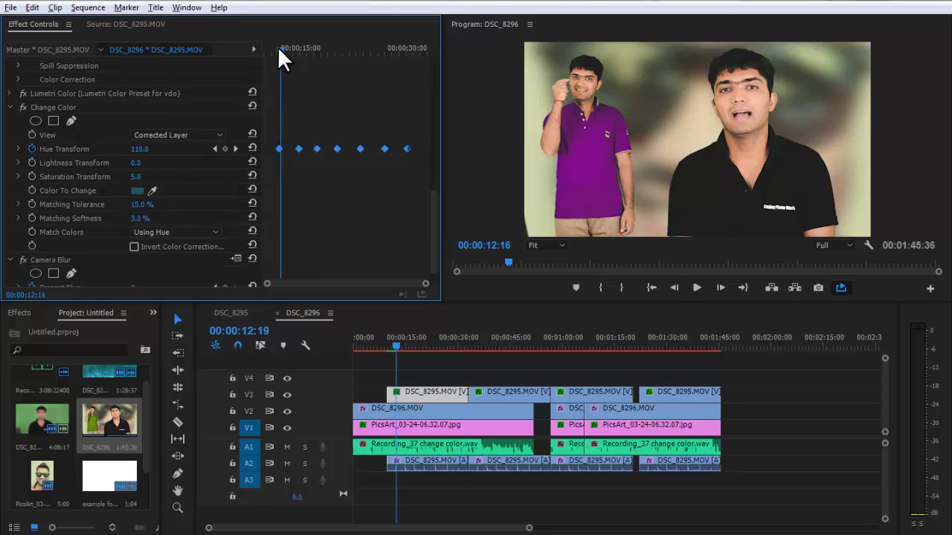
{"action": "left_click_drag", "start_coordinate": [277, 47], "coordinate": [274, 49]}
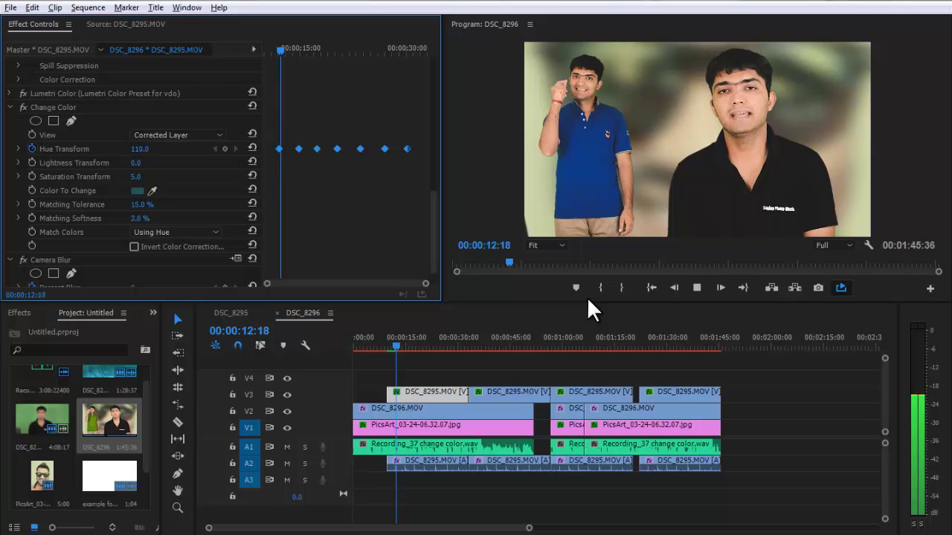
{"action": "key", "text": "space"}
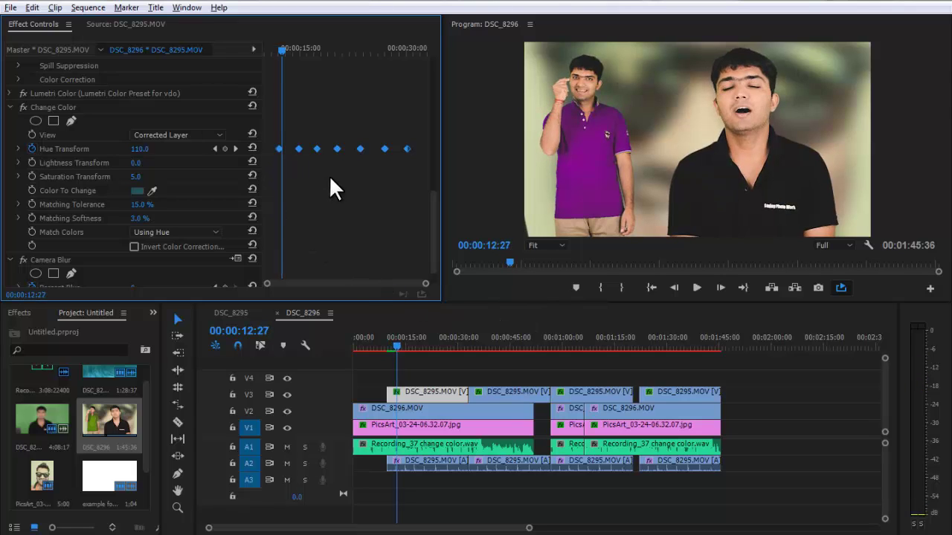
Zoom in on the Hue Transform keyframes (32.0 to 110.0) and scrub between them around 12:08
{"action": "left_click", "coordinate": [62, 150]}
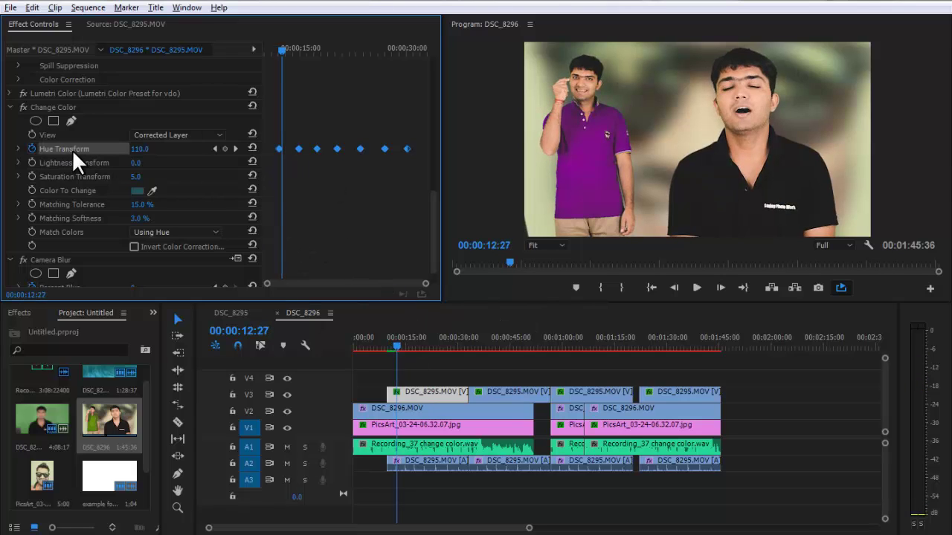
{"action": "left_click", "coordinate": [56, 104]}
{"action": "left_click_drag", "start_coordinate": [425, 283], "coordinate": [319, 284]}
{"action": "left_click", "coordinate": [290, 48]}
{"action": "left_click_drag", "start_coordinate": [288, 53], "coordinate": [295, 54]}
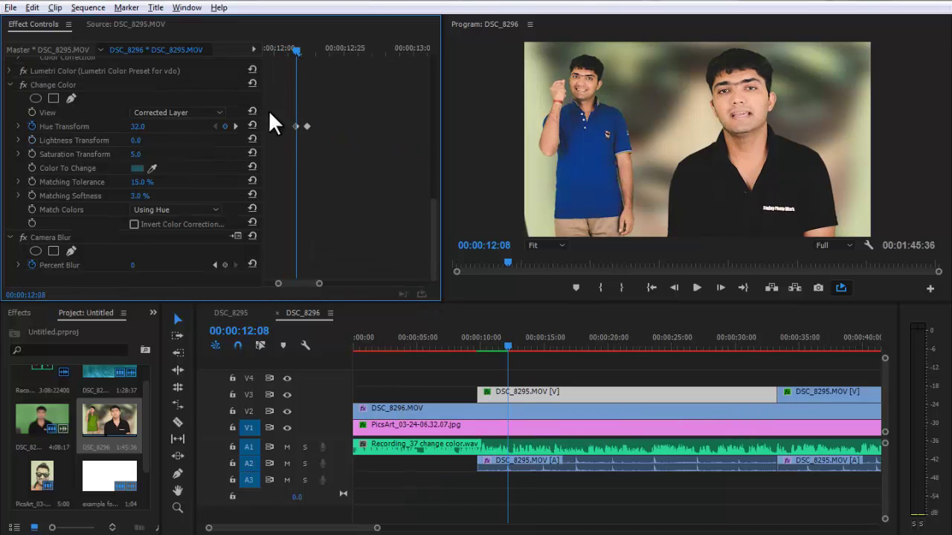
{"action": "left_click_drag", "start_coordinate": [273, 51], "coordinate": [349, 65]}
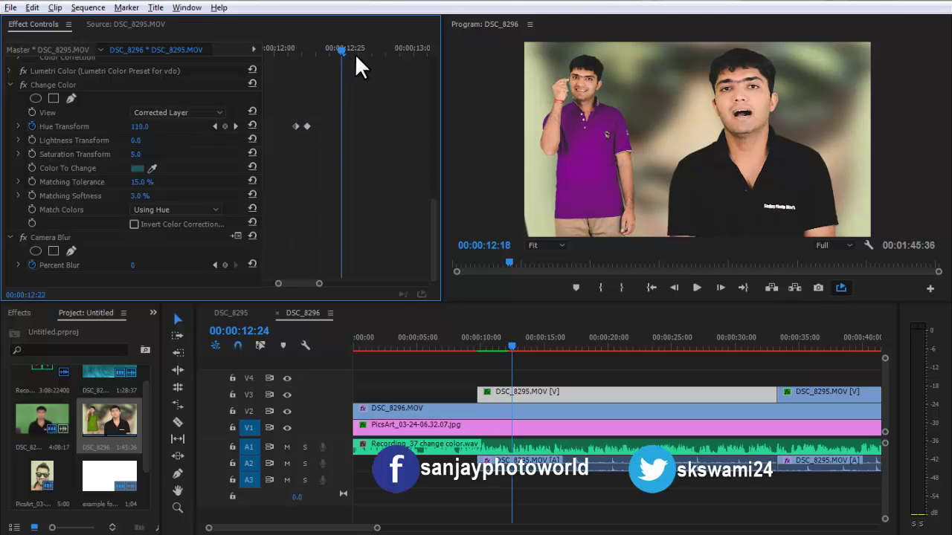
{"action": "left_click_drag", "start_coordinate": [377, 528], "coordinate": [538, 525]}
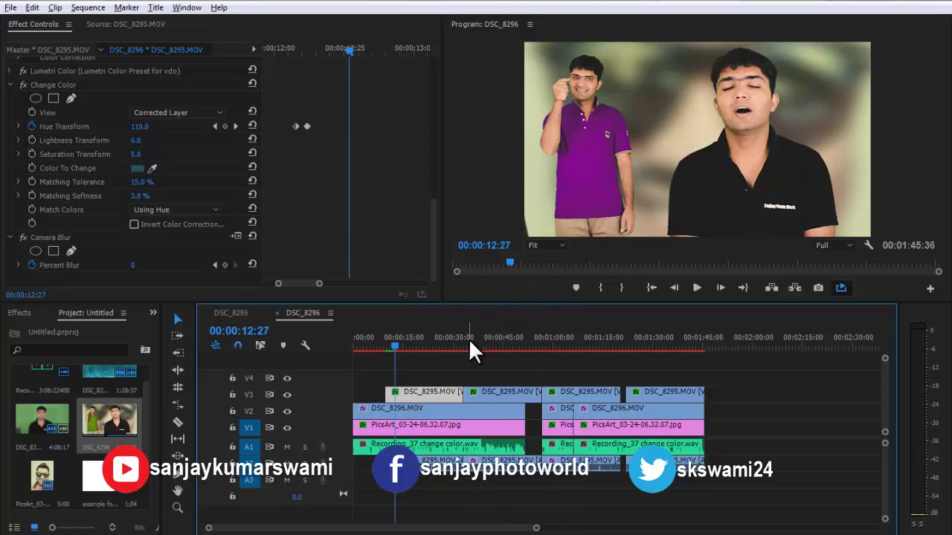
{"action": "left_click_drag", "start_coordinate": [506, 342], "coordinate": [594, 349]}
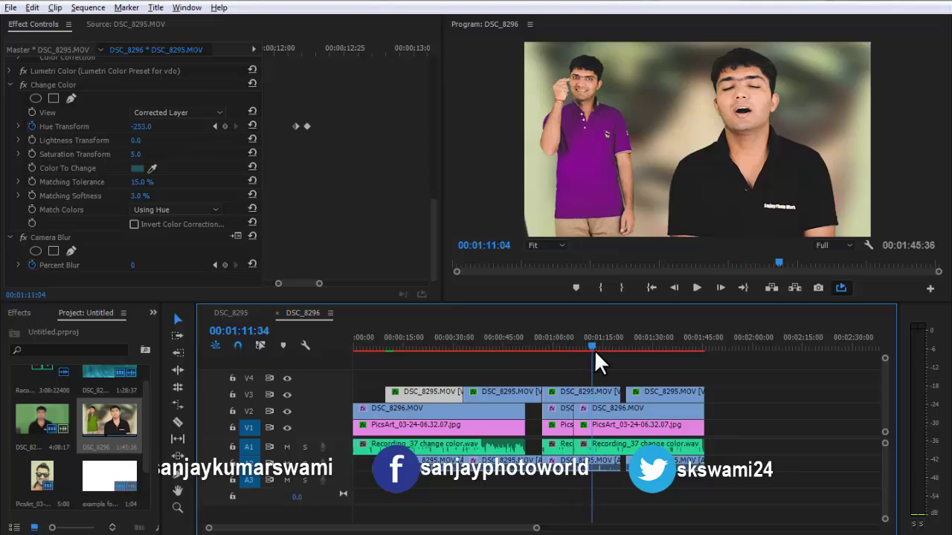